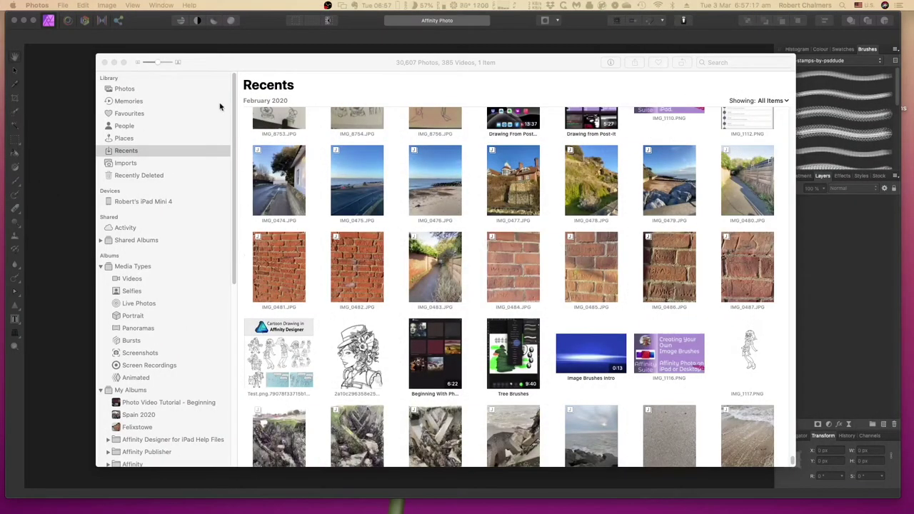
Nudge the Photos window slightly left and up, keeping the February 2020 Recents grid visible.
left_click_drag(302, 67, 285, 74)
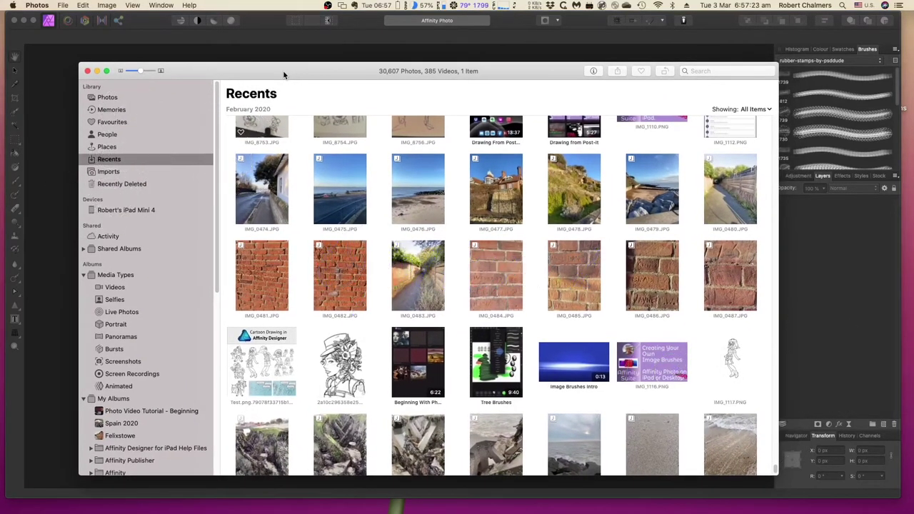
mouse_move(280, 74)
left_mouse_down()
mouse_move(298, 51)
mouse_move(280, 56)
left_mouse_up()
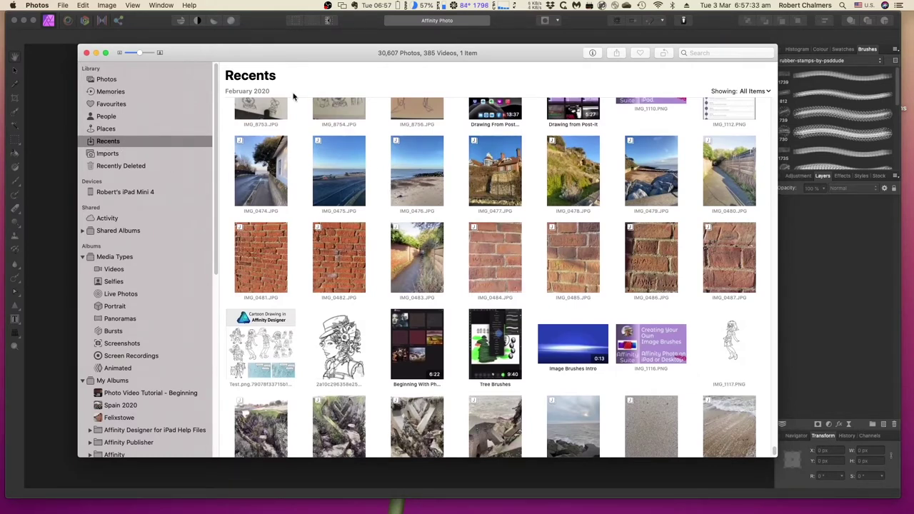
Move Affinity Photo right to uncover Photos, and shift the Photos window further left.
left_click(262, 20)
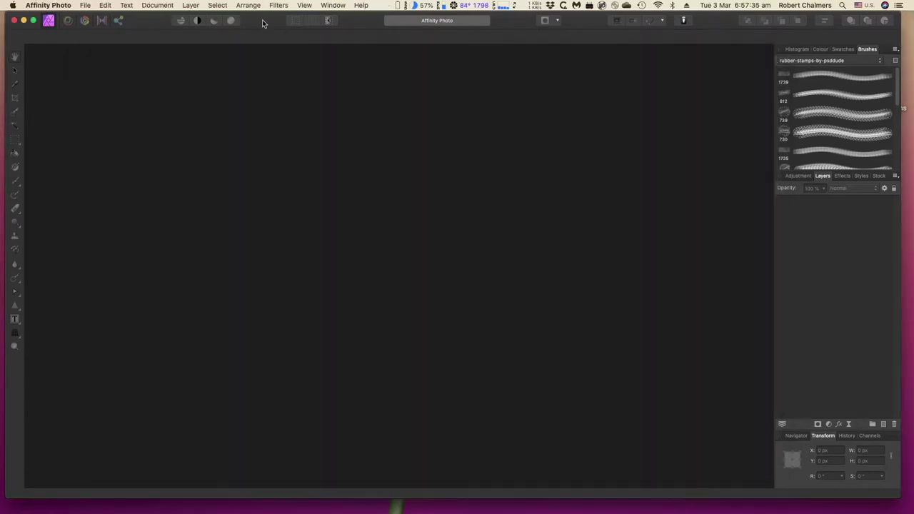
double_click(262, 22)
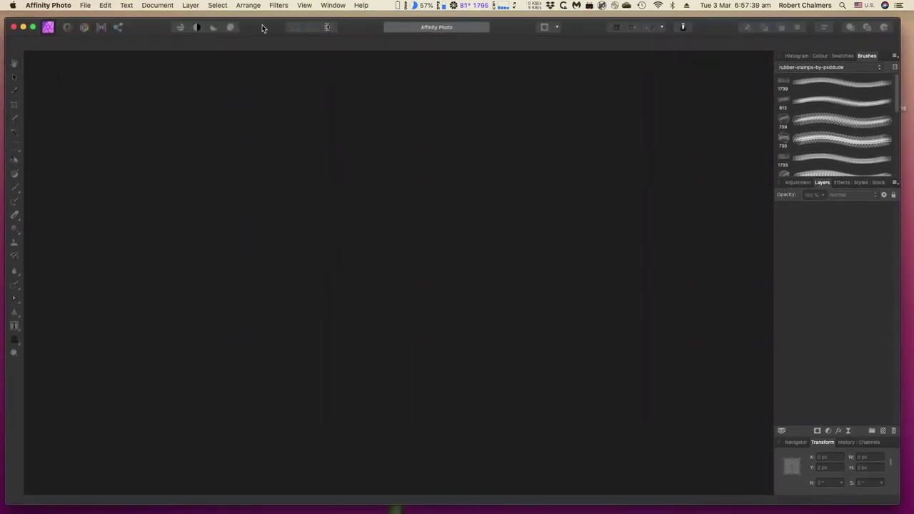
left_click_drag(262, 27, 372, 33)
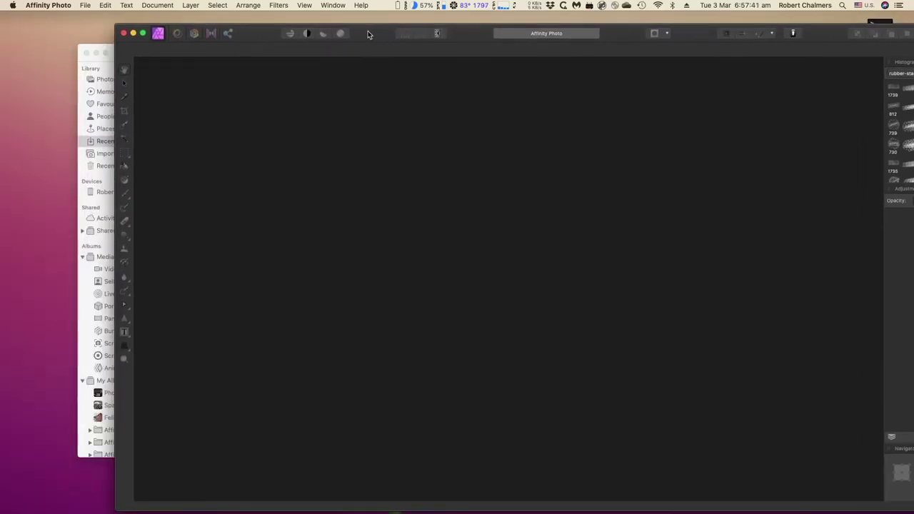
left_click(80, 129)
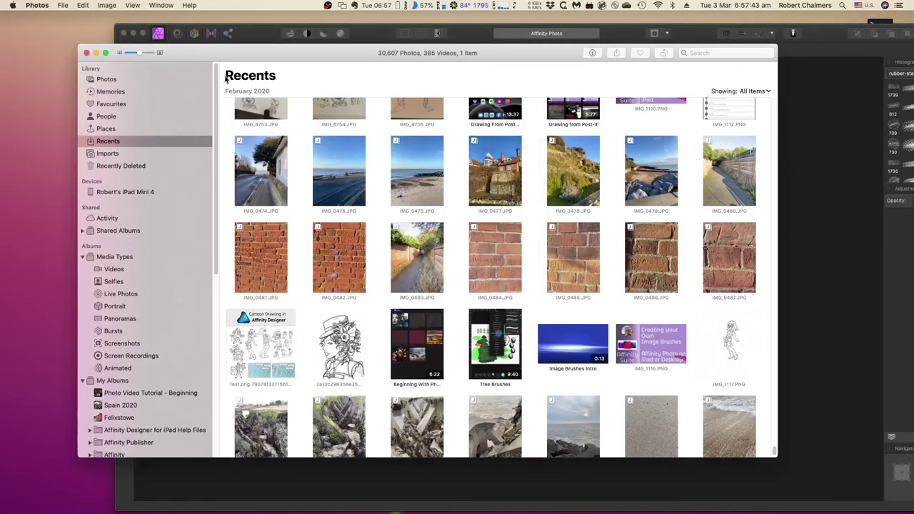
left_click_drag(247, 56, 175, 53)
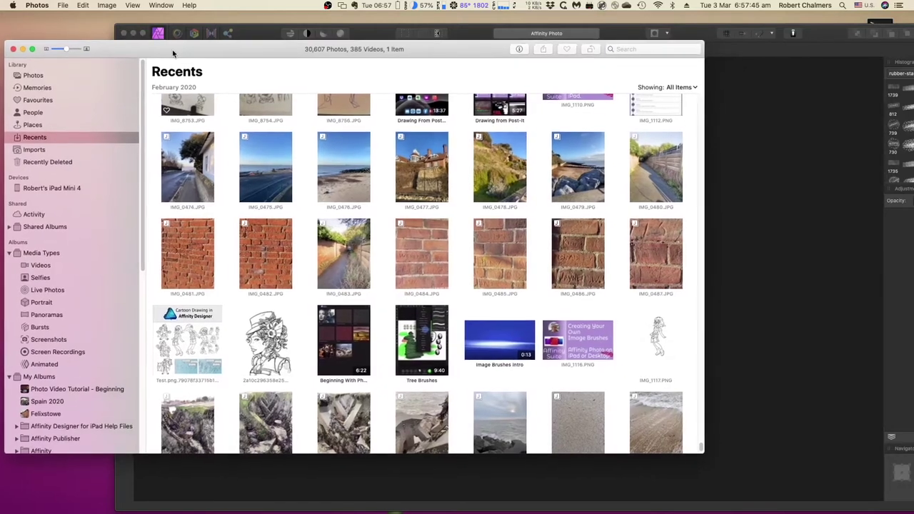
Narrow Affinity Photo from its left edge so the Photos sidebar shows, then bring Affinity forward.
left_click(375, 32)
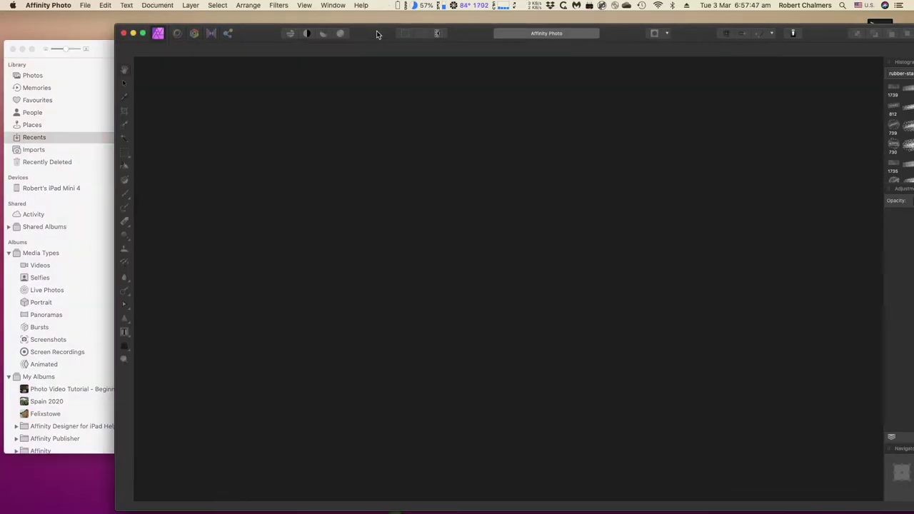
left_click_drag(376, 31, 310, 30)
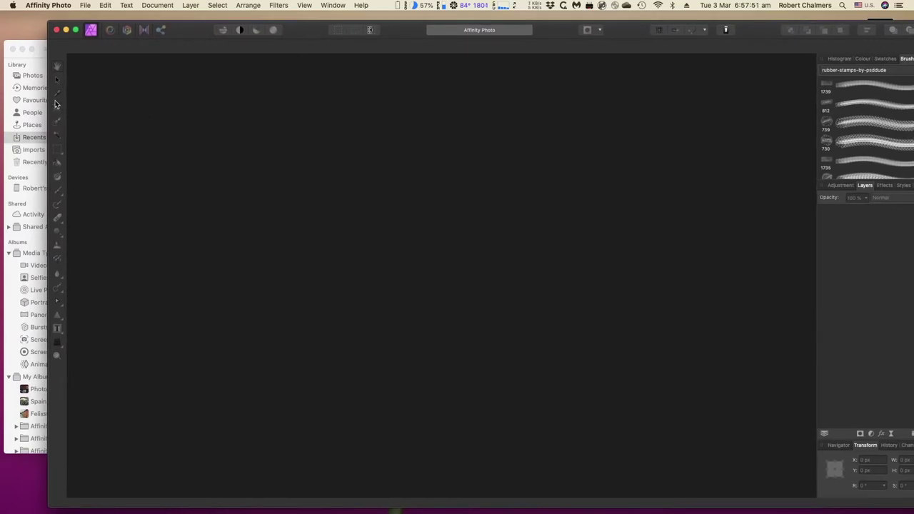
left_click_drag(48, 98, 129, 97)
left_click_drag(443, 37, 403, 27)
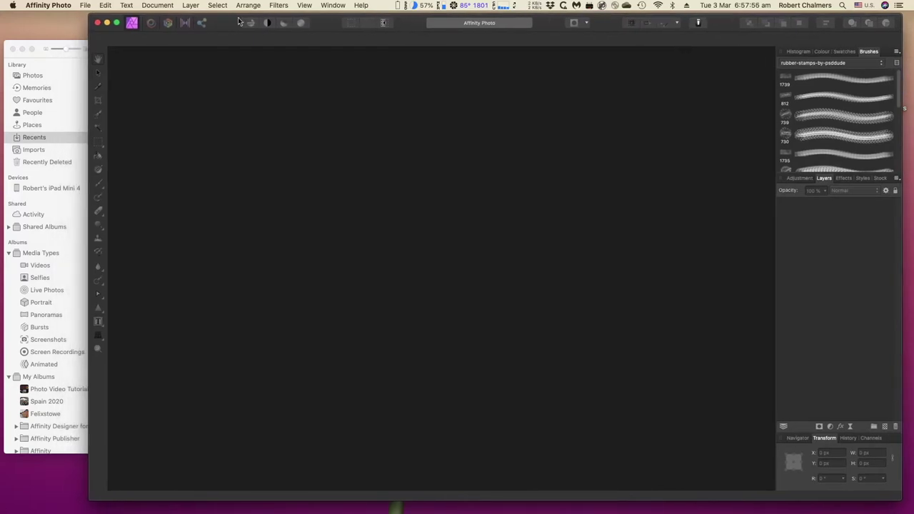
left_click(55, 139)
scroll(323, 227, "up", 2)
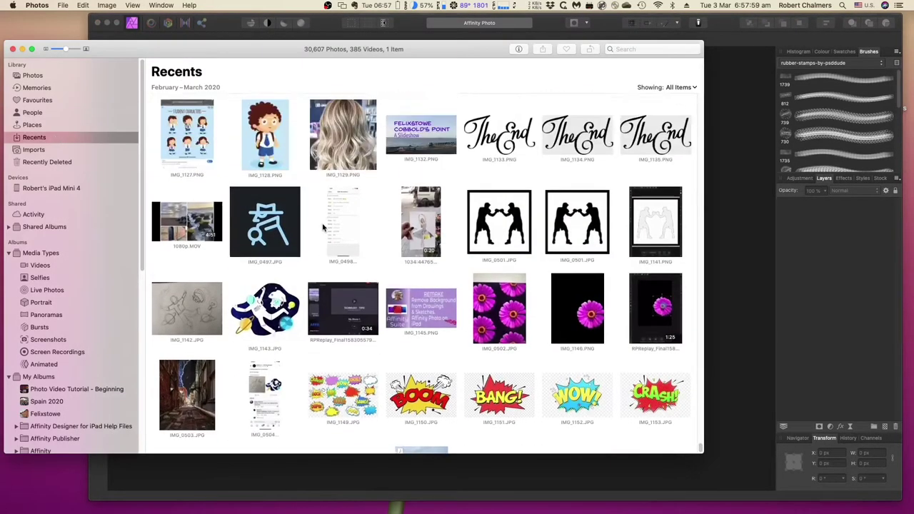
scroll(323, 227, "up", 3)
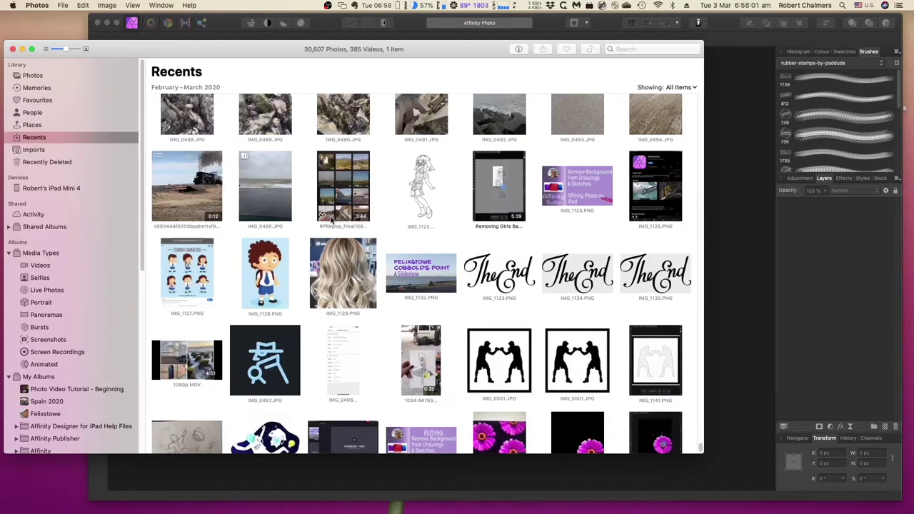
left_click(731, 251)
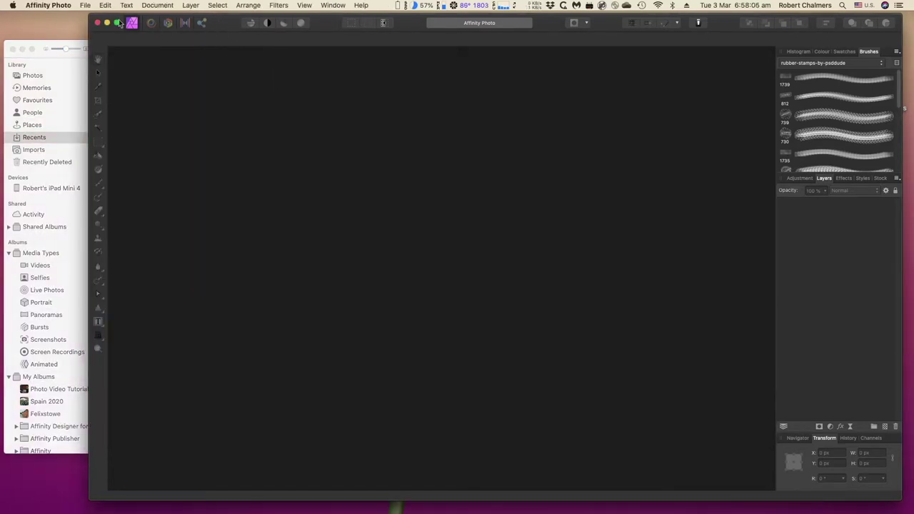
left_click(85, 6)
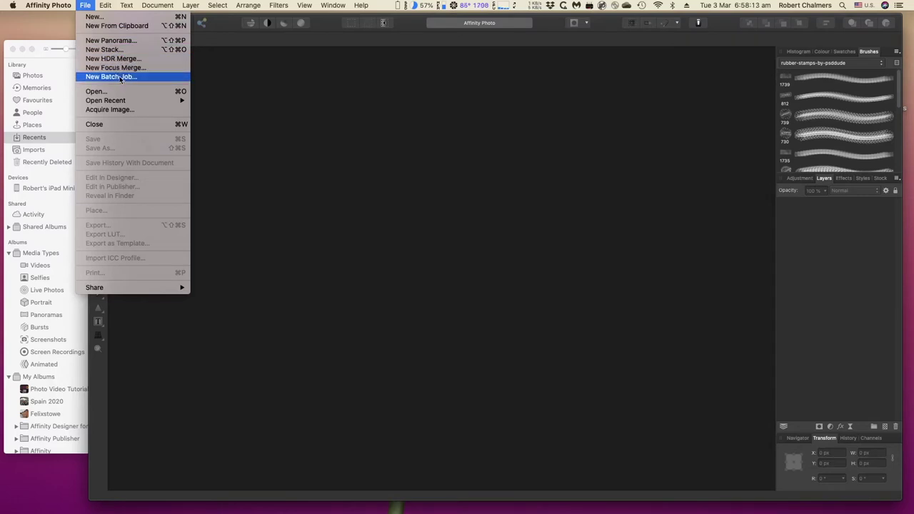
left_click(112, 41)
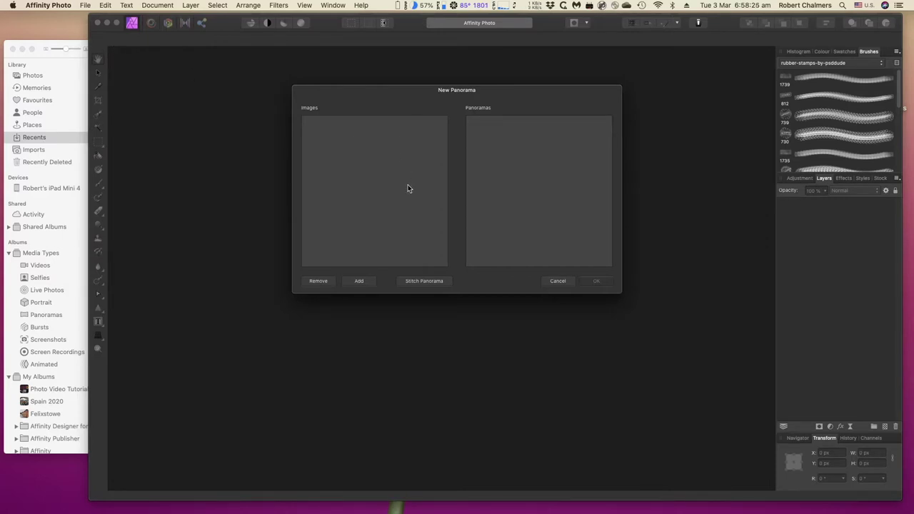
left_click(556, 283)
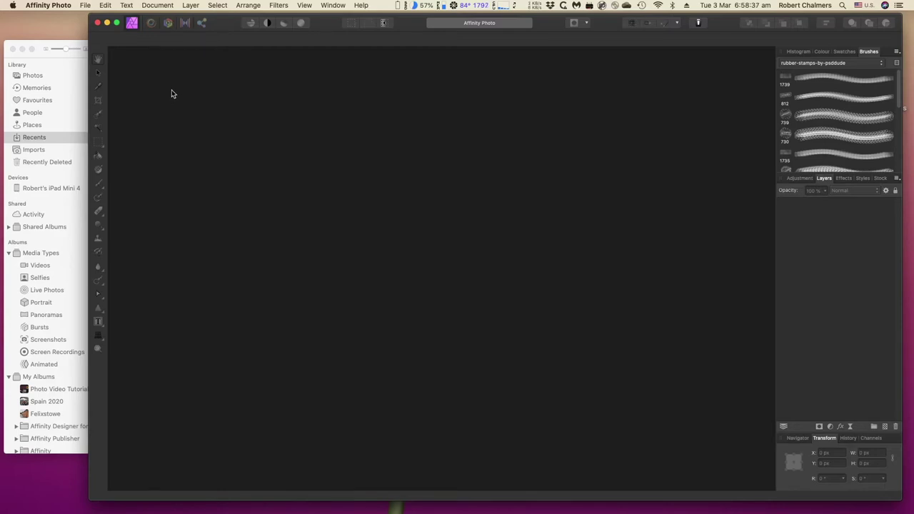
Open the seaweed-covered rocks photo IMG_0491 full-size in Photos.
left_click(66, 137)
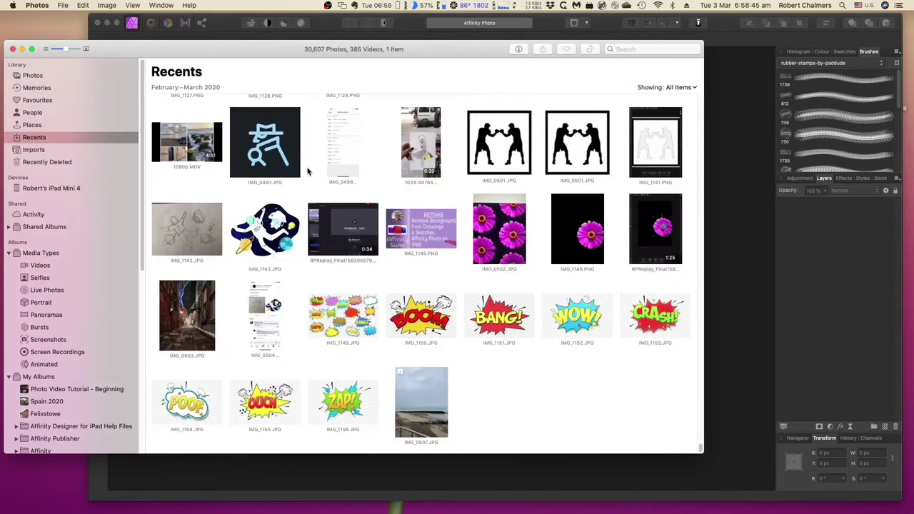
scroll(314, 171, "up", 10)
scroll(318, 172, "up", 5)
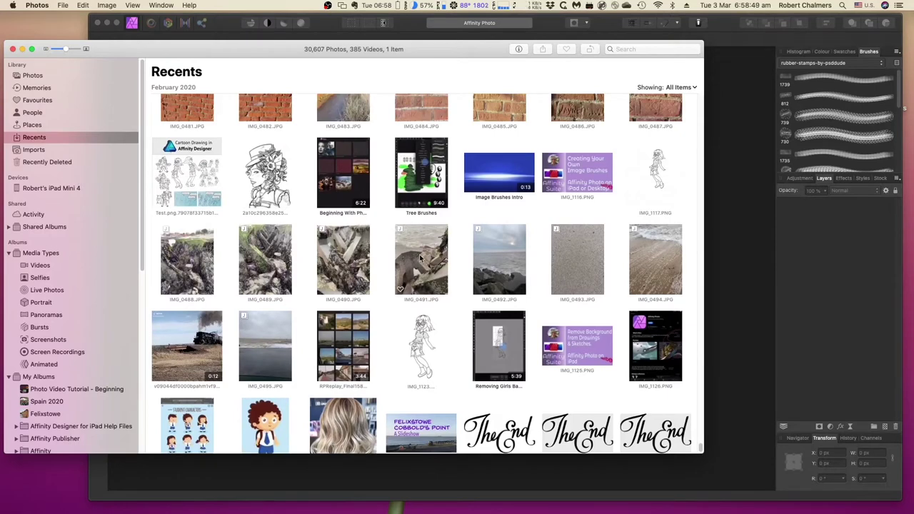
left_click(421, 259)
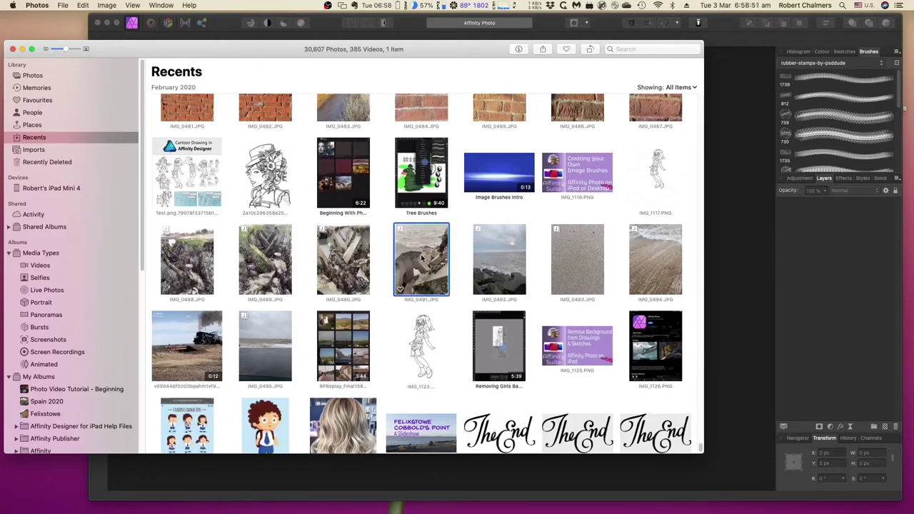
double_click(421, 259)
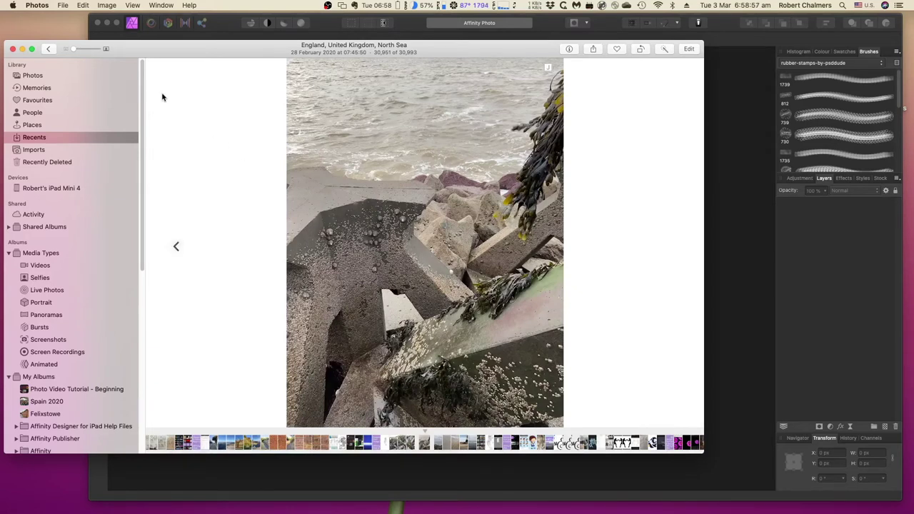
Export the photo's unmodified original into the Downloads folder.
left_click(79, 6)
mouse_move(63, 8)
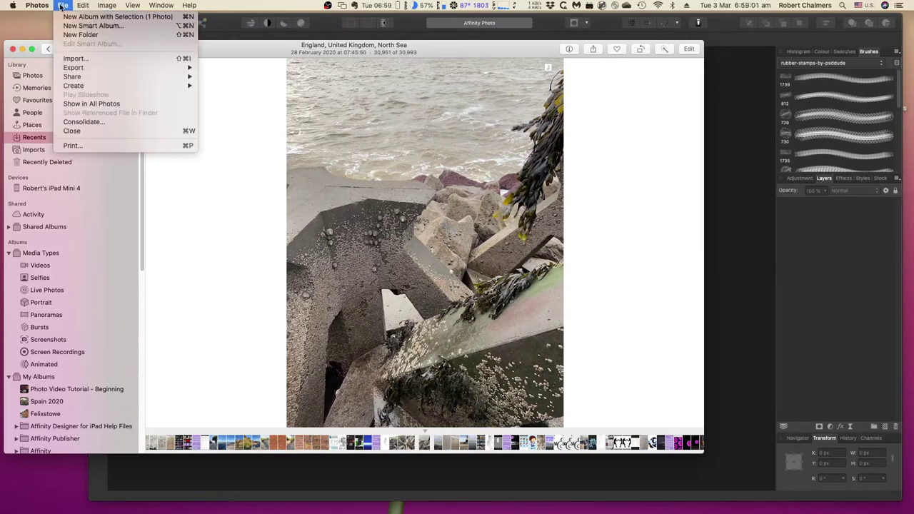
mouse_move(89, 69)
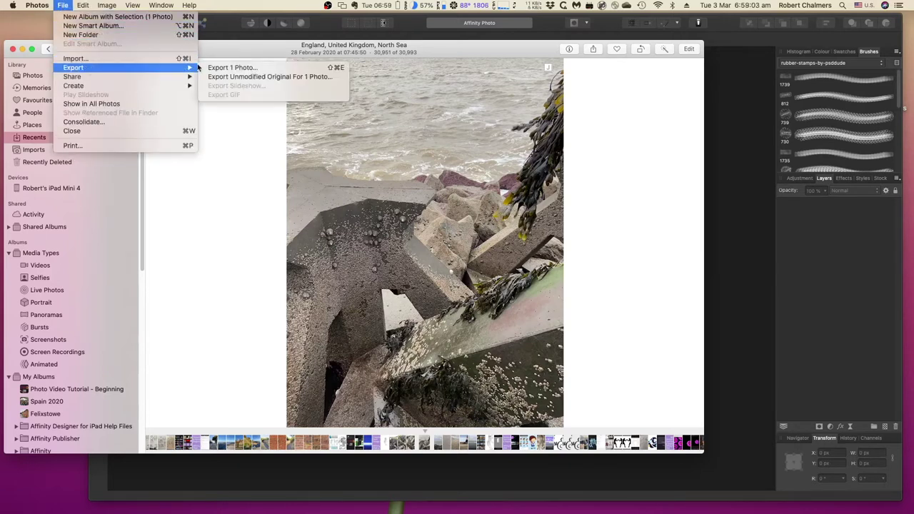
left_click(238, 77)
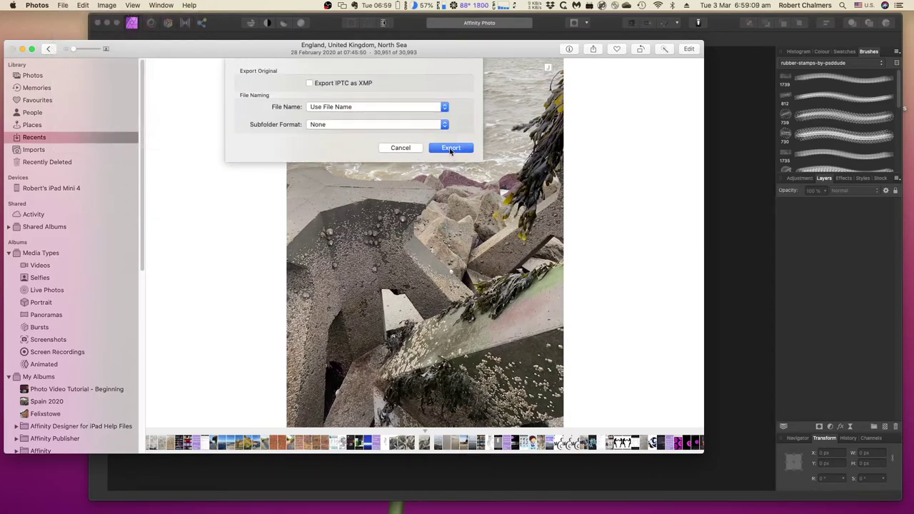
left_click(450, 149)
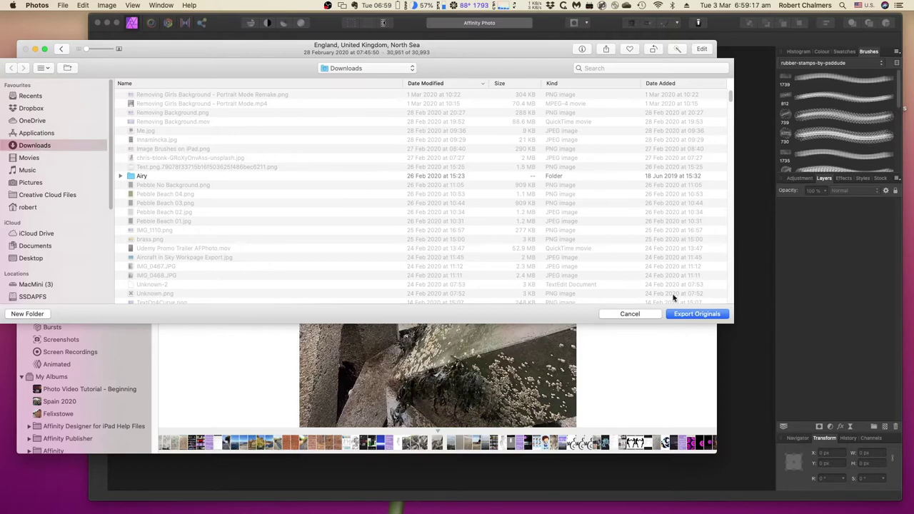
left_click(697, 314)
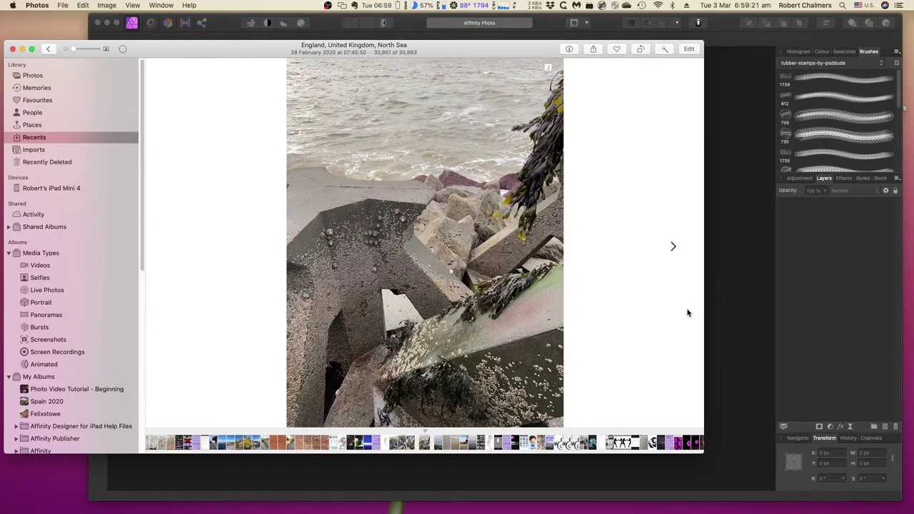
Open Downloads/IMG_0491.dng in Affinity Photo as a RAW file for development.
left_click(732, 253)
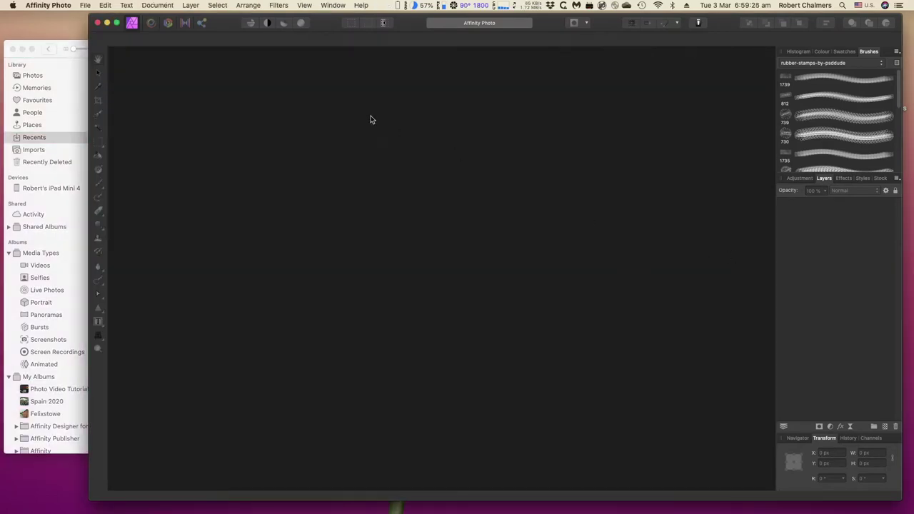
left_click(84, 6)
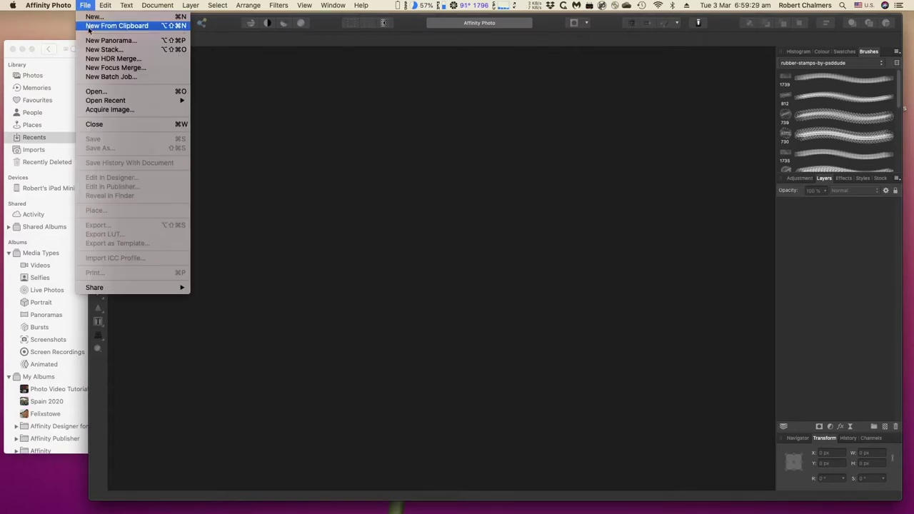
left_click(119, 93)
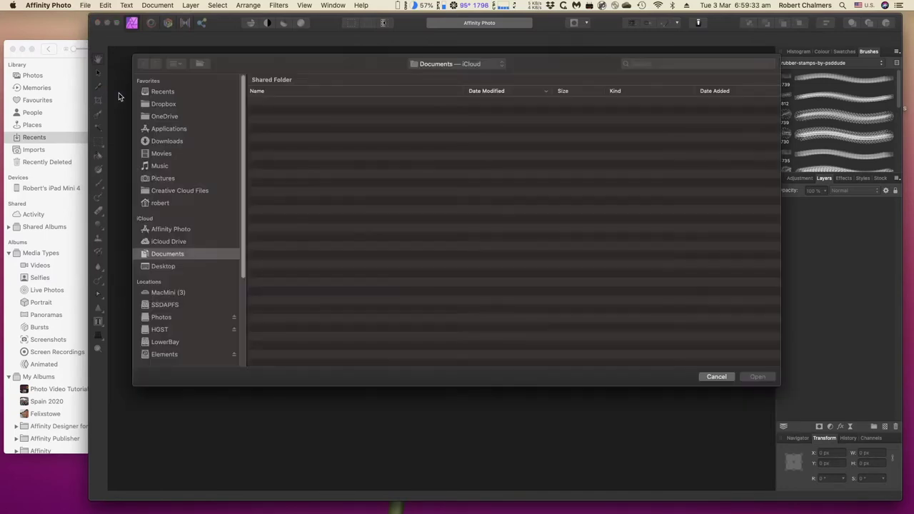
left_click(172, 143)
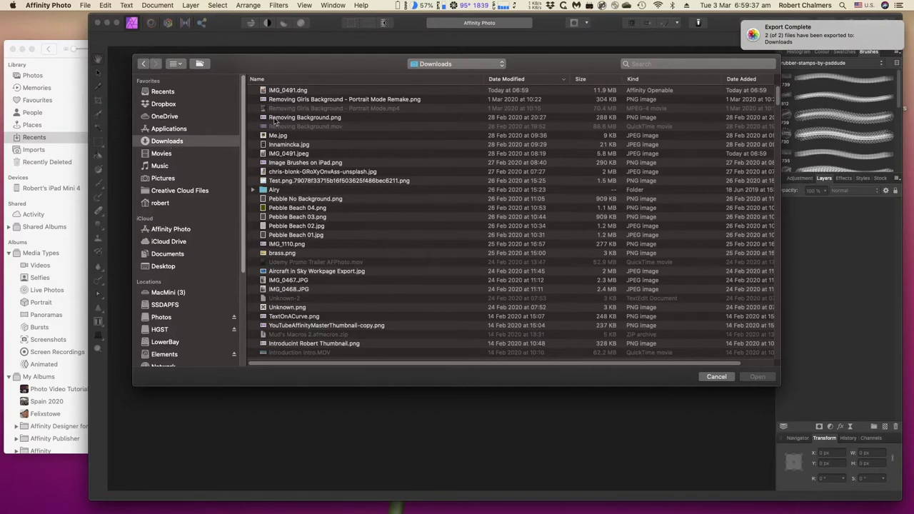
left_click(290, 91)
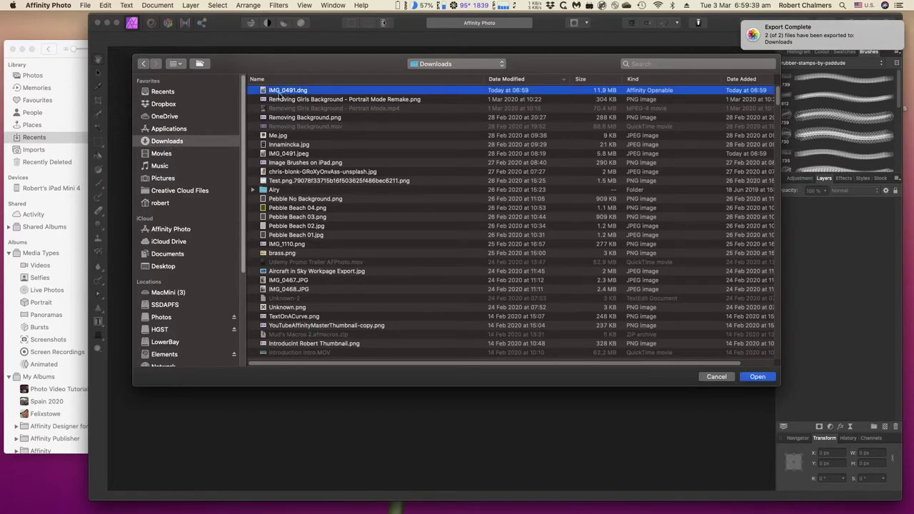
mouse_move(827, 40)
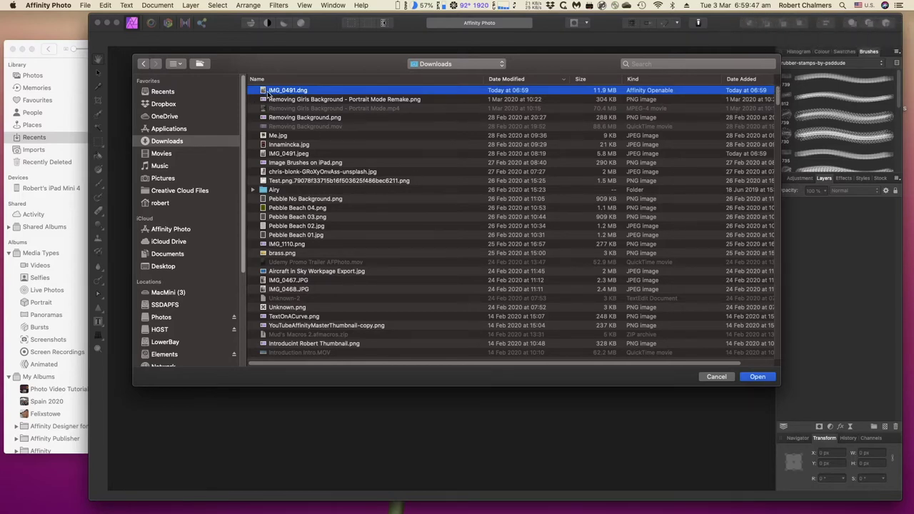
left_click(751, 379)
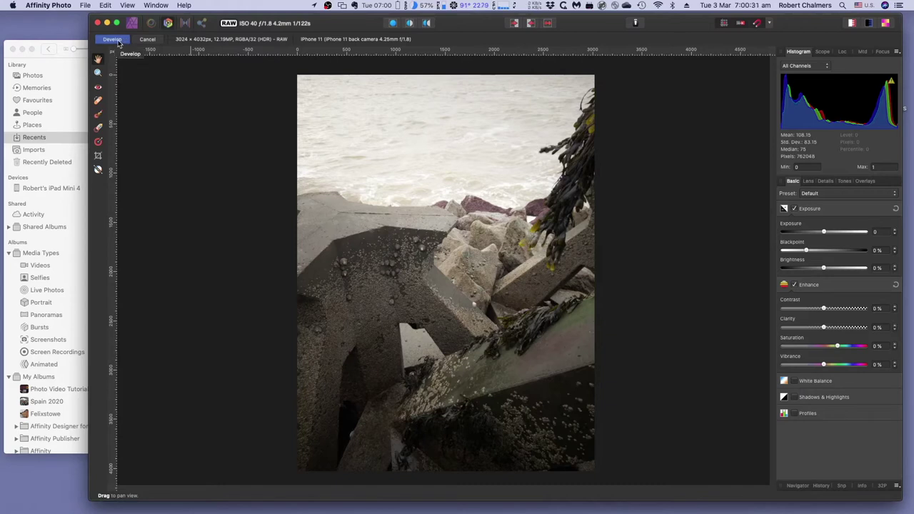
Cancel the RAW develop of the rocks photo and confirm discarding it.
left_click(148, 40)
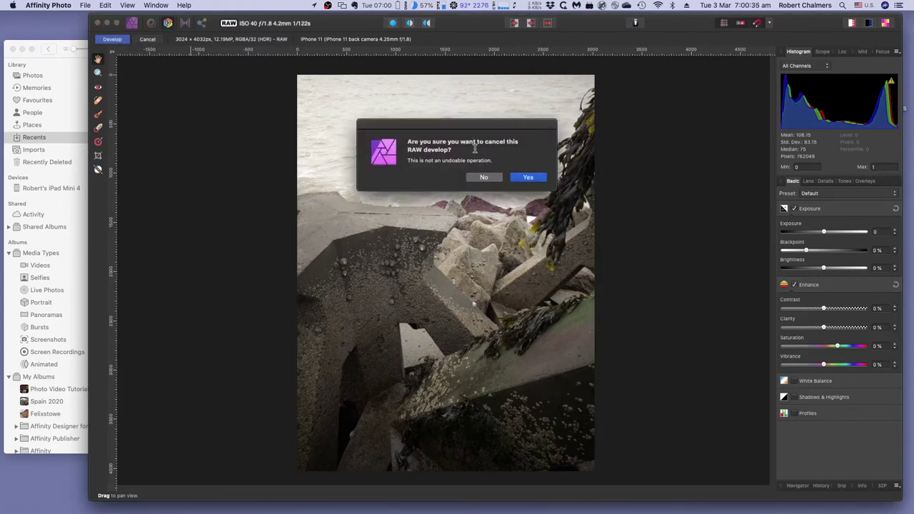
left_click(524, 178)
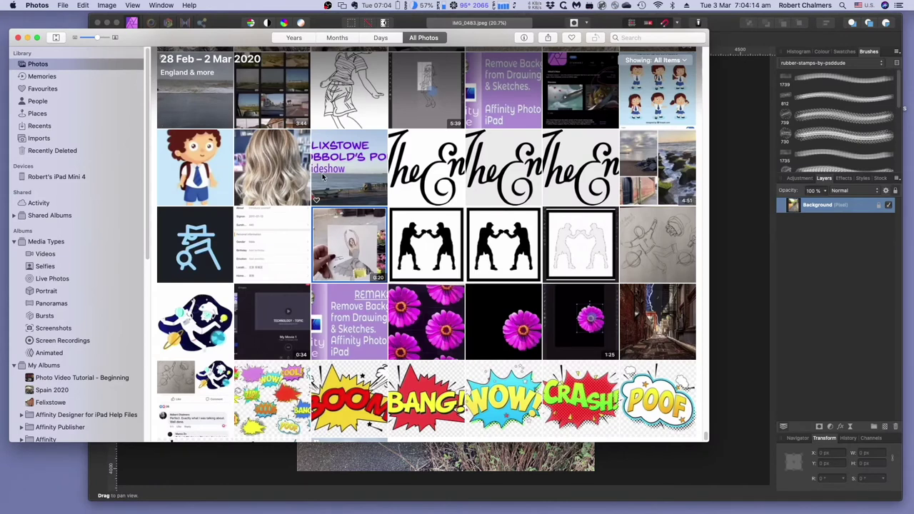
Select the blonde-hair photo and open it for editing, browsing the Image, View and Edit menus.
left_click(269, 184)
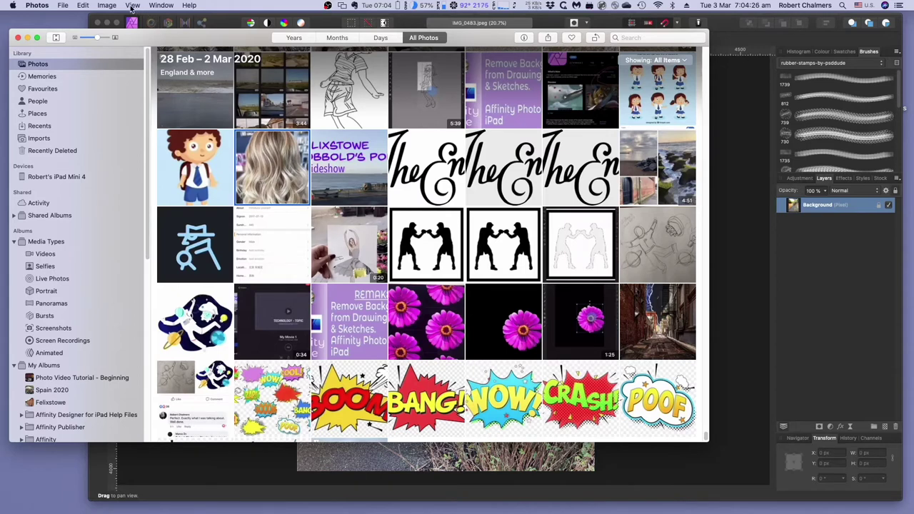
left_click(107, 6)
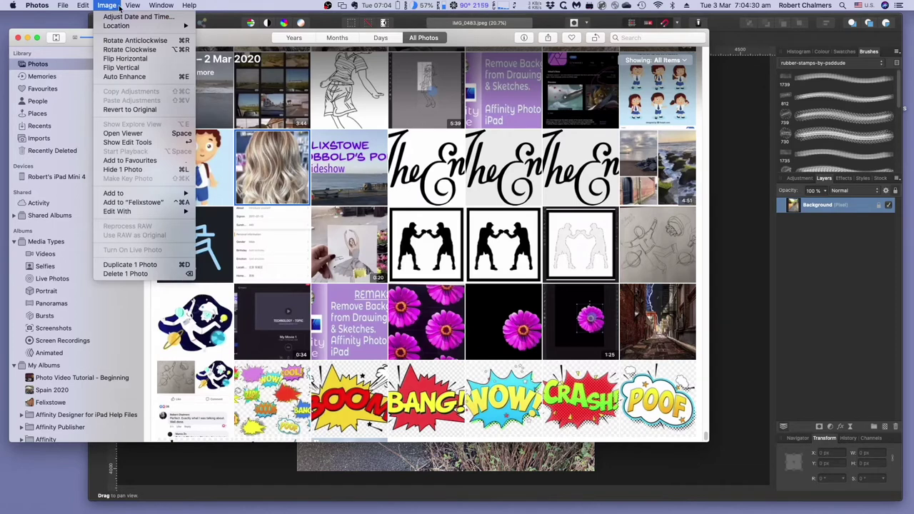
mouse_move(136, 7)
mouse_move(76, 8)
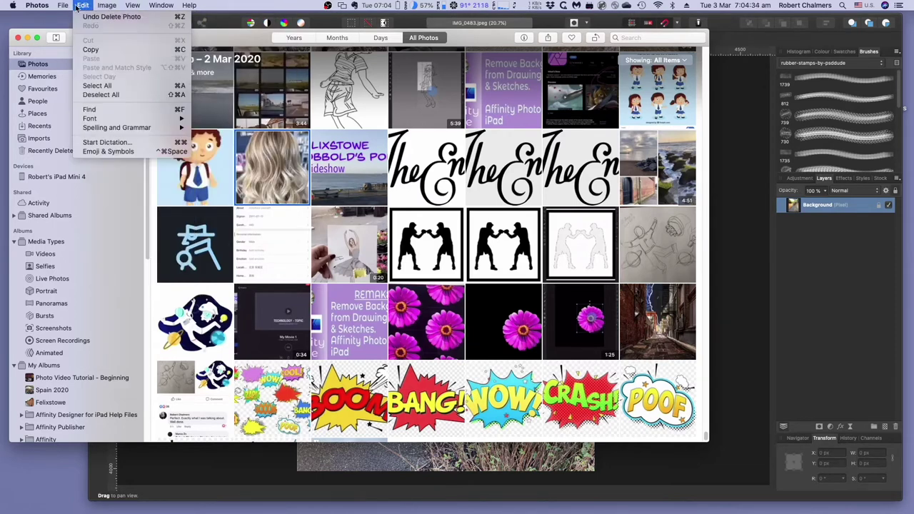
mouse_move(106, 9)
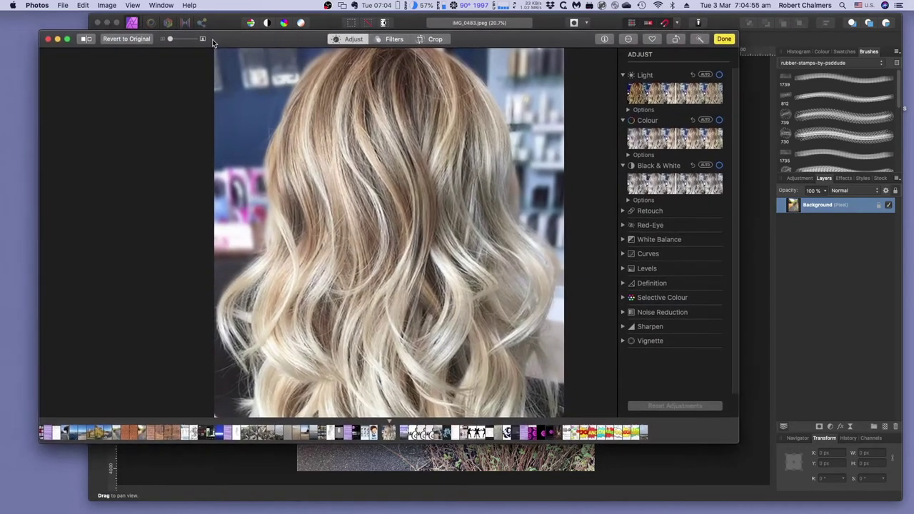
Lower the Photos edit window and show the Extensions list with the Affinity options.
mouse_move(205, 41)
left_mouse_down()
mouse_move(207, 111)
mouse_move(192, 40)
left_mouse_up()
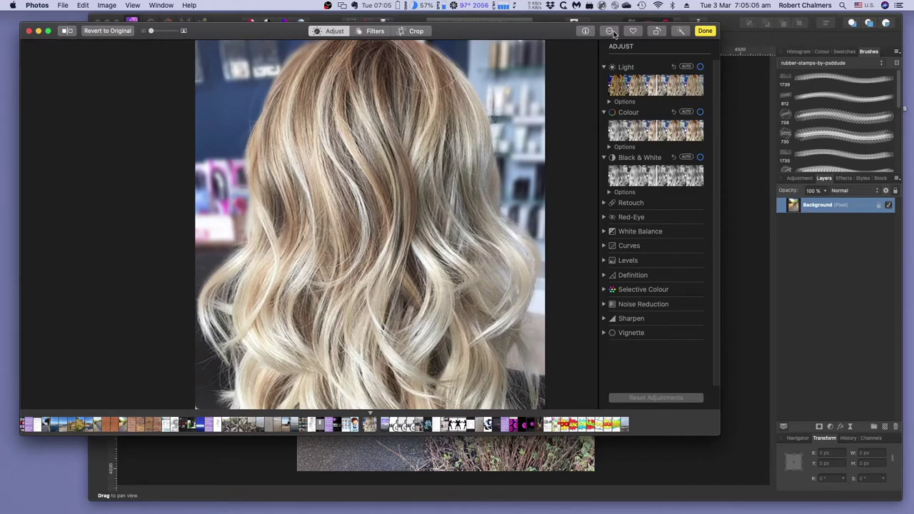
left_click_drag(559, 31, 555, 72)
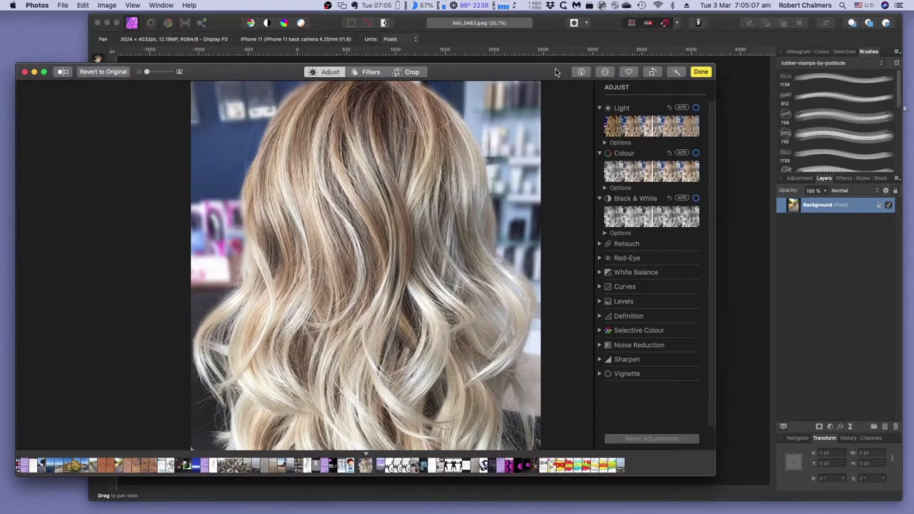
left_click(606, 74)
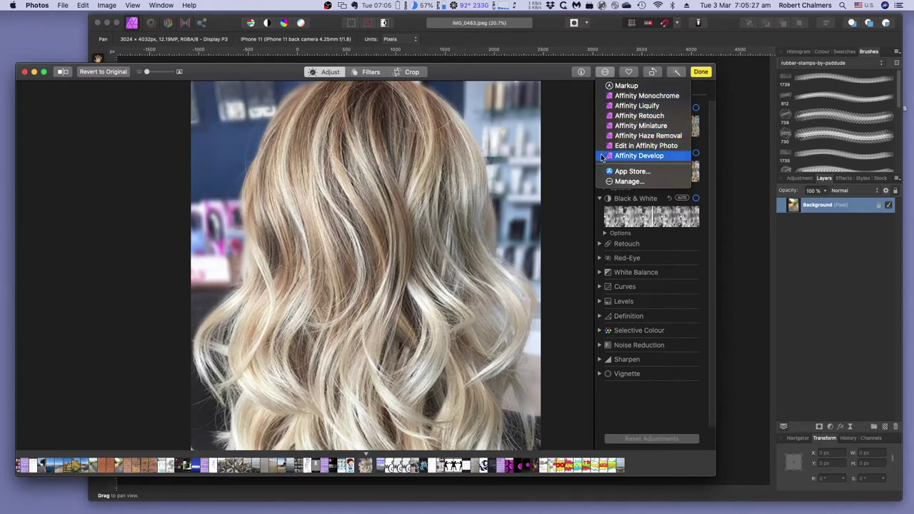
Check twice via Extensions > Manage… that all eight Photos Editing extensions are enabled.
left_click(629, 183)
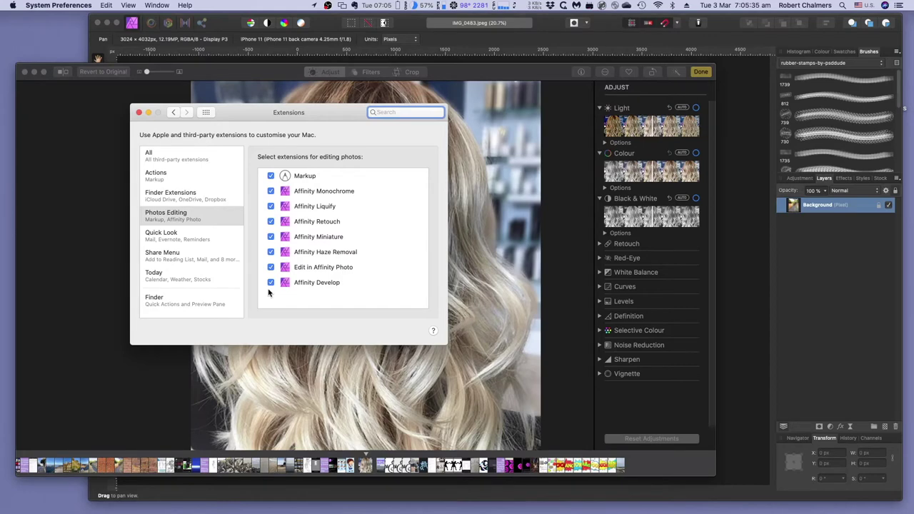
left_click(140, 113)
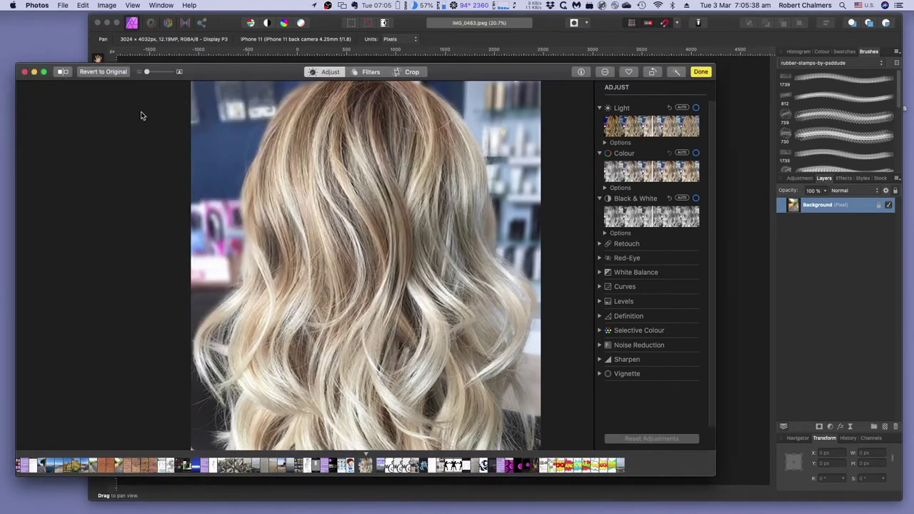
left_click(605, 72)
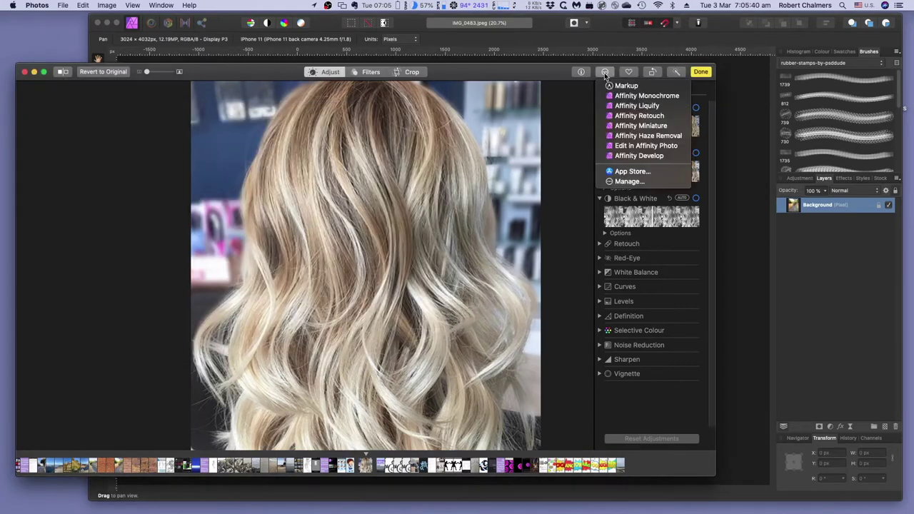
left_click(624, 181)
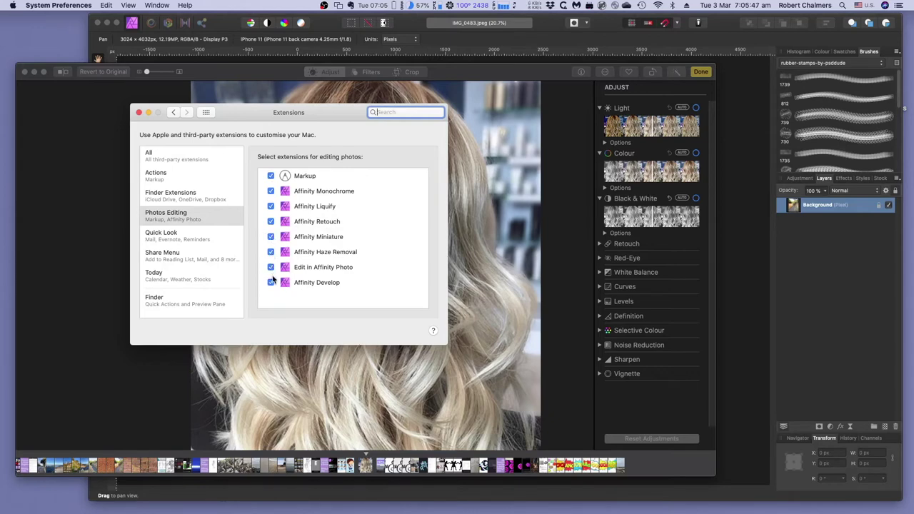
left_click(139, 112)
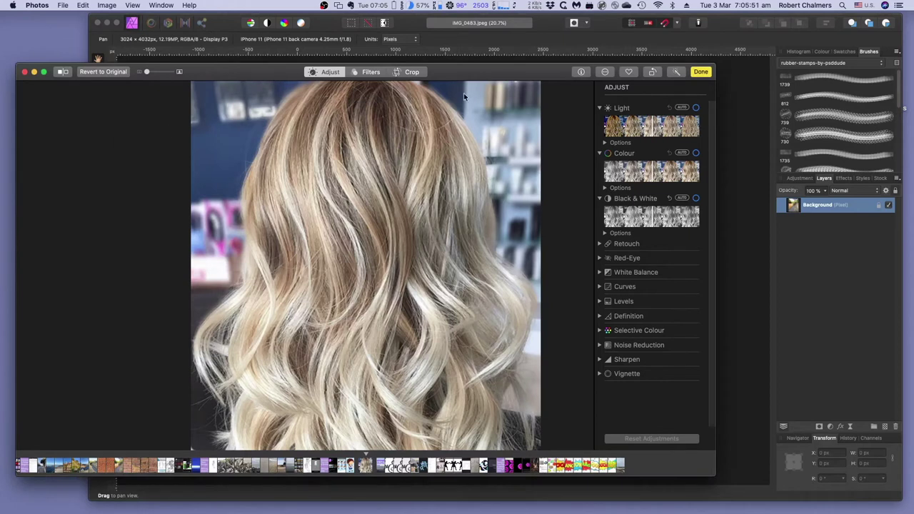
Choose Edit in Affinity Photo from the Extensions menu for the hair photo.
left_click(605, 73)
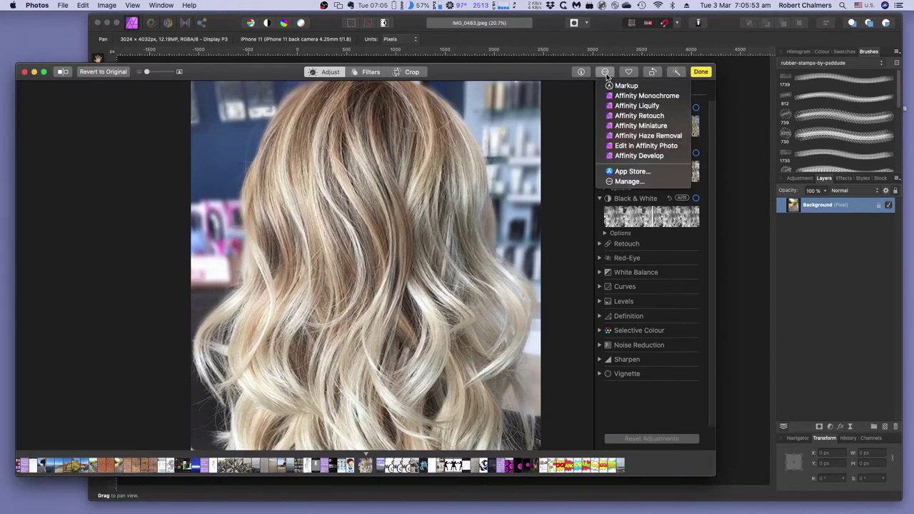
left_click(638, 146)
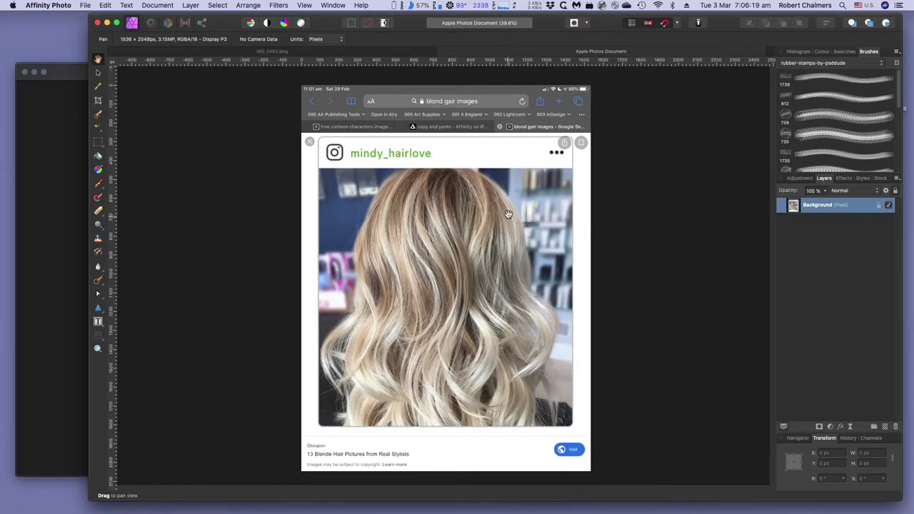
Flip to the IMG_0483.jpeg alley photo and back to the hair screenshot, then pick the Crop Tool.
left_click(368, 53)
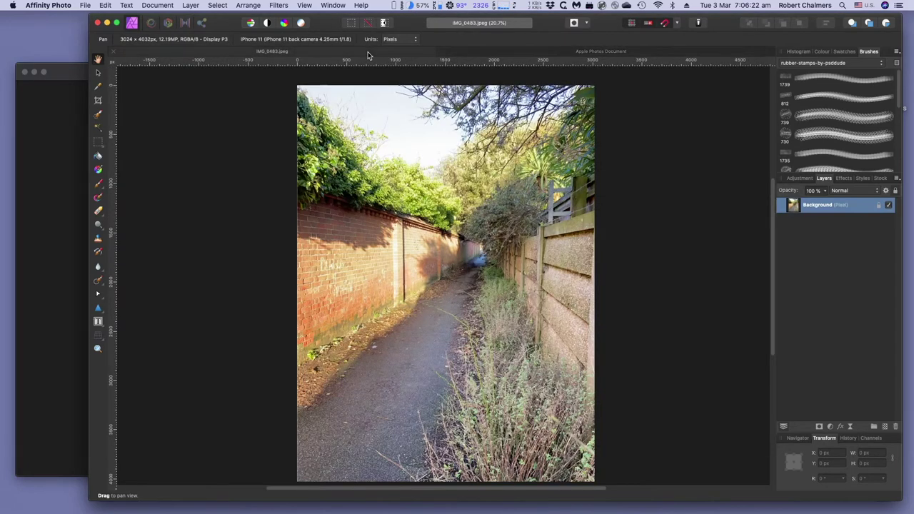
left_click(522, 53)
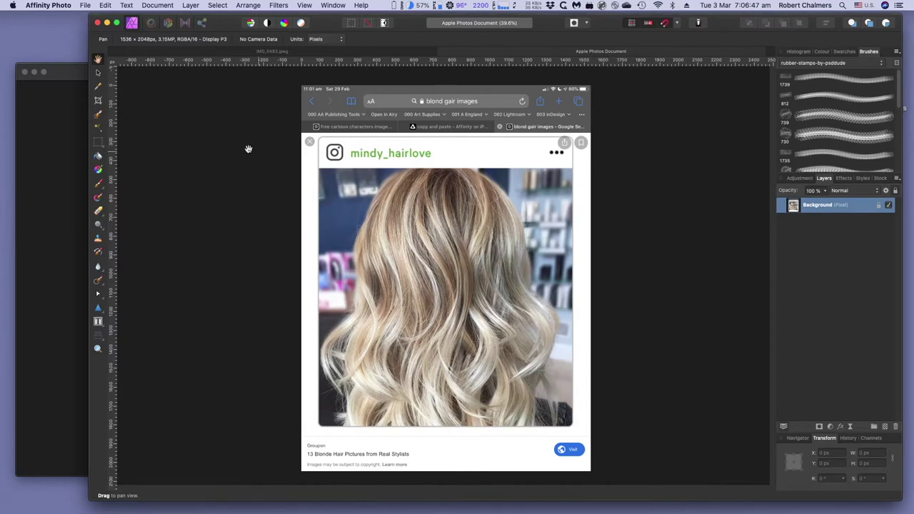
left_click(99, 102)
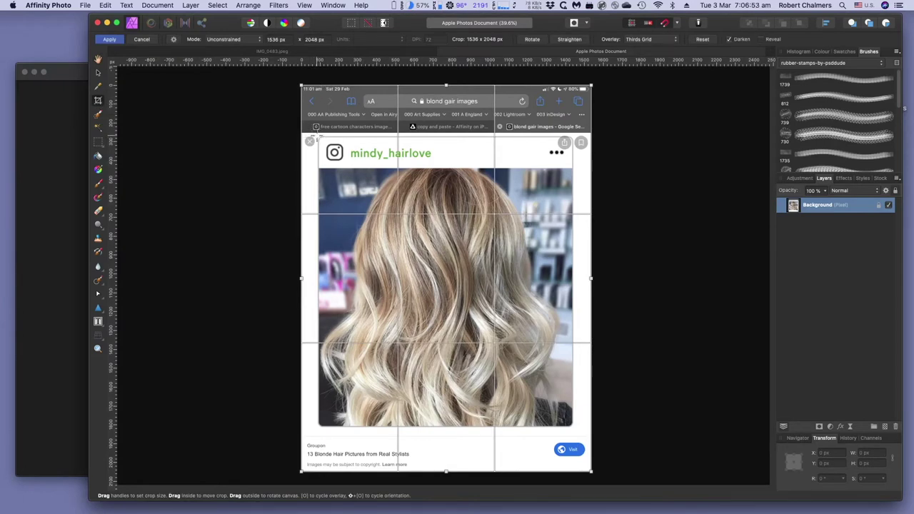
Crop the hair photo around the post to 1368 × 1552 px.
left_click_drag(317, 135, 576, 428)
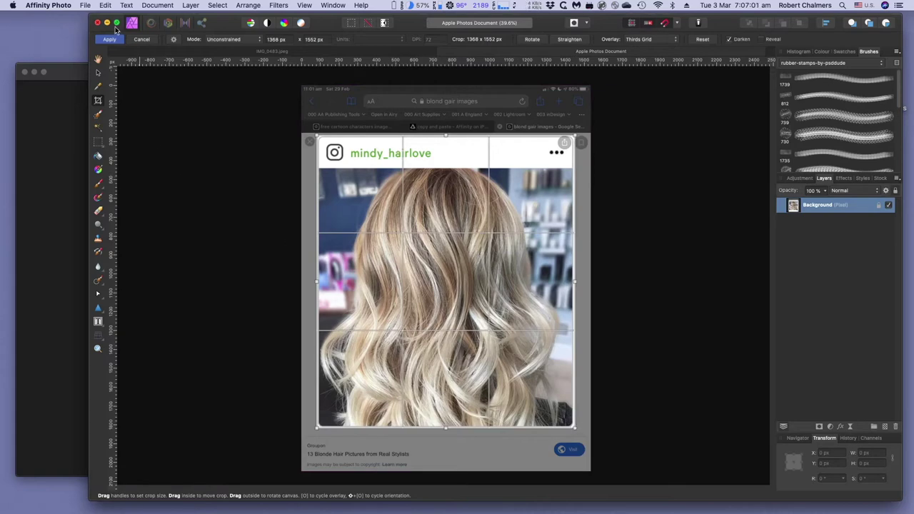
left_click(108, 39)
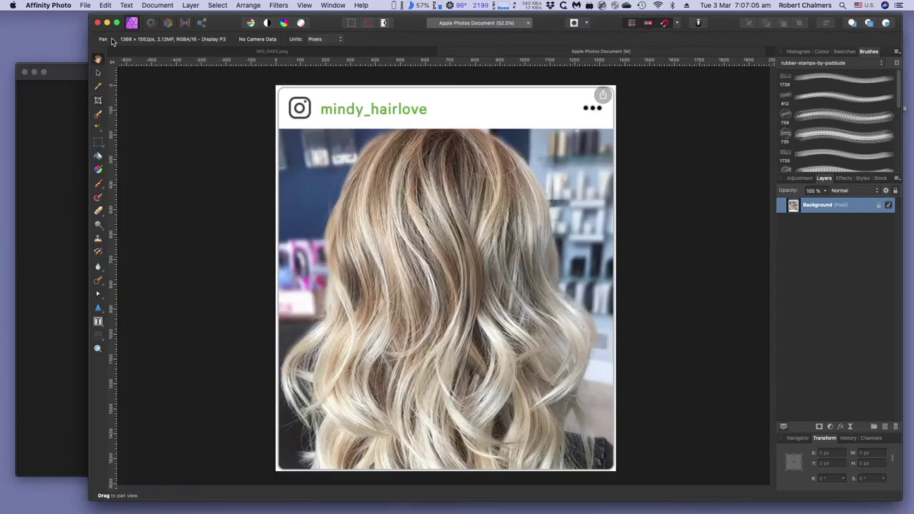
left_click(90, 7)
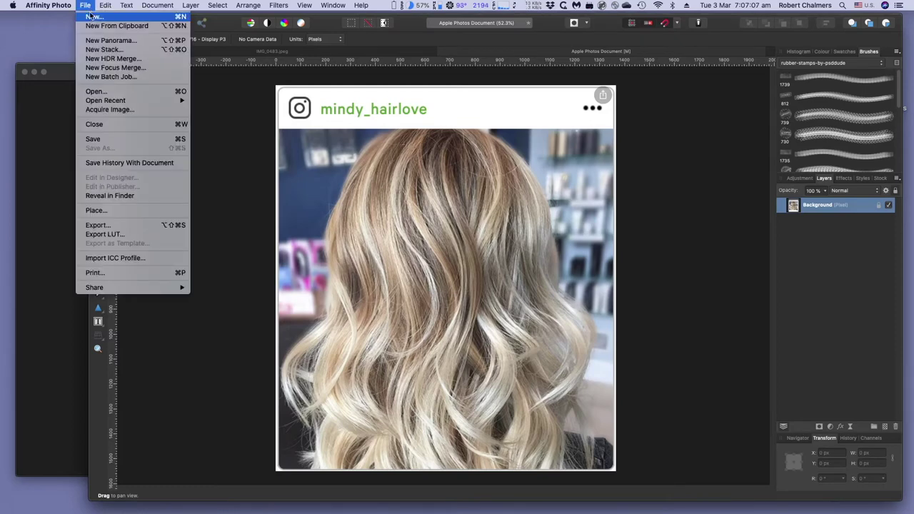
left_click(133, 140)
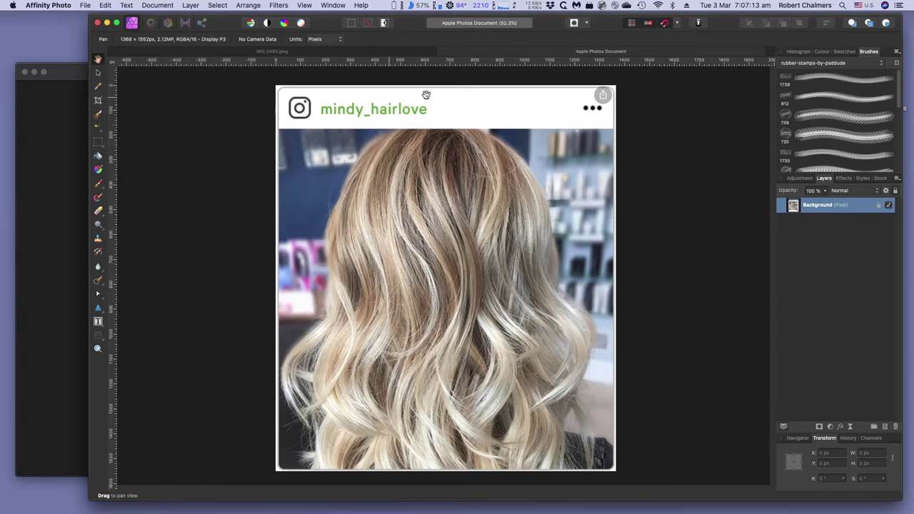
Close the IMG_0483.jpeg alley photo and the hair photo document, returning to Photos.
left_click(408, 55)
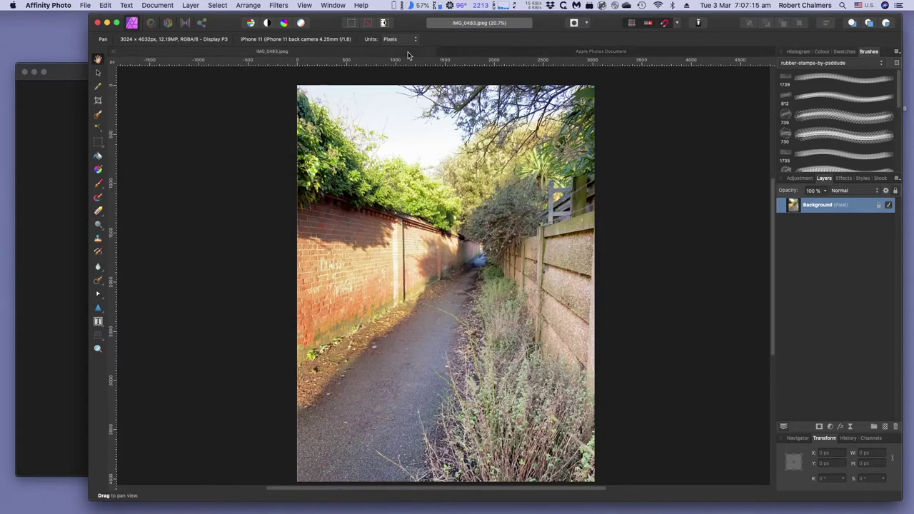
left_click(113, 52)
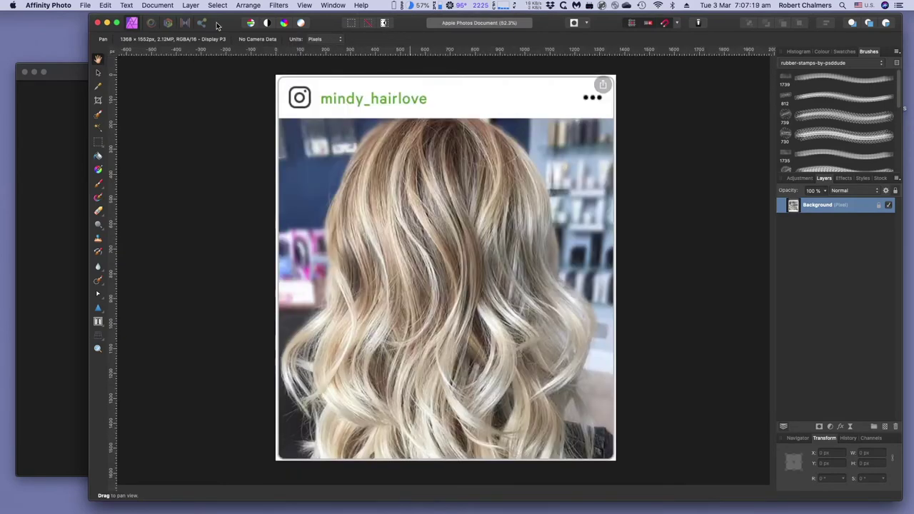
left_click(85, 5)
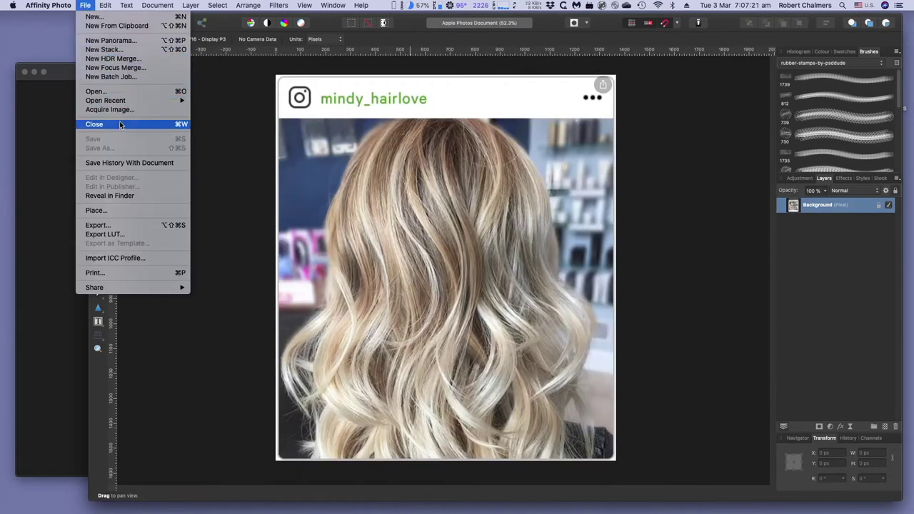
left_click(121, 125)
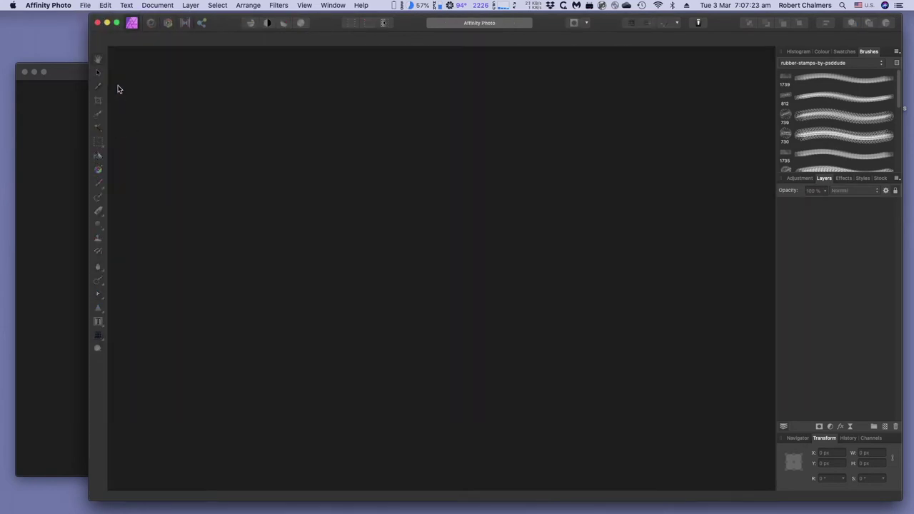
left_click(56, 113)
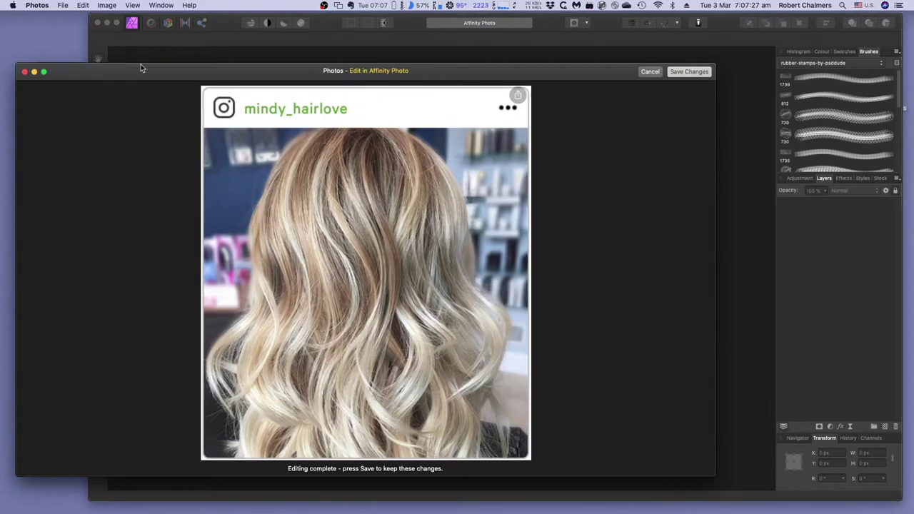
Save the Affinity edit in Photos, dismiss the unable-to-edit error, and finish editing.
left_click_drag(140, 66, 146, 41)
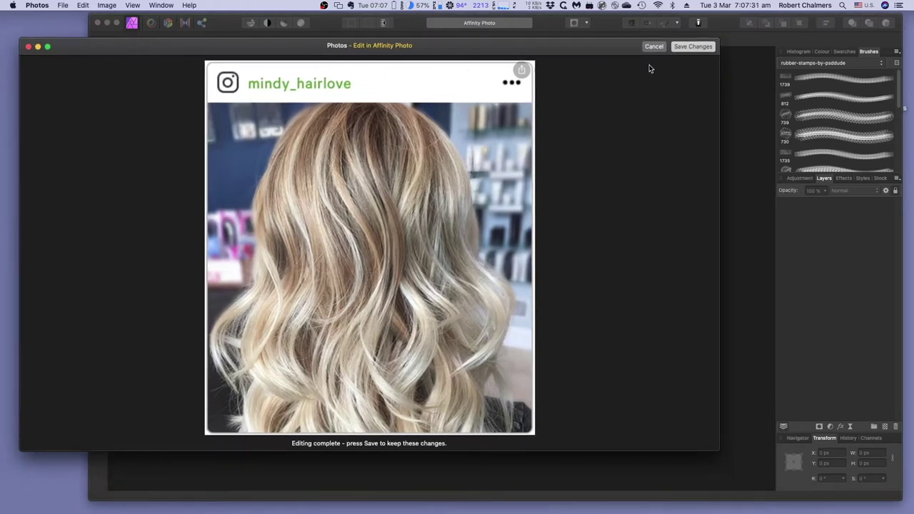
left_click(683, 50)
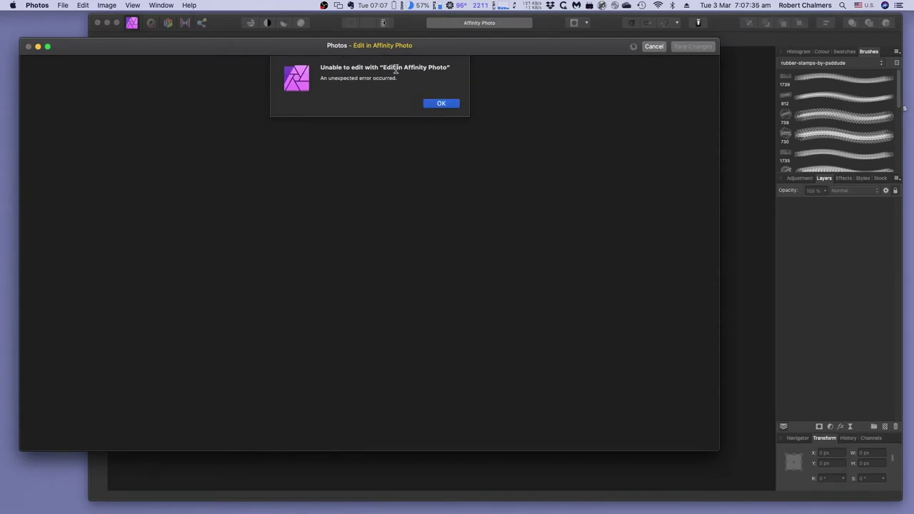
left_click(442, 104)
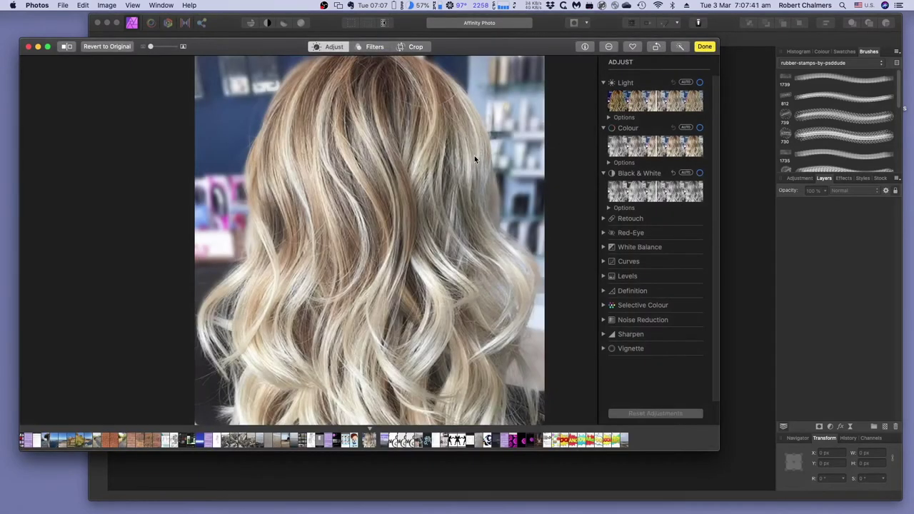
left_click(705, 47)
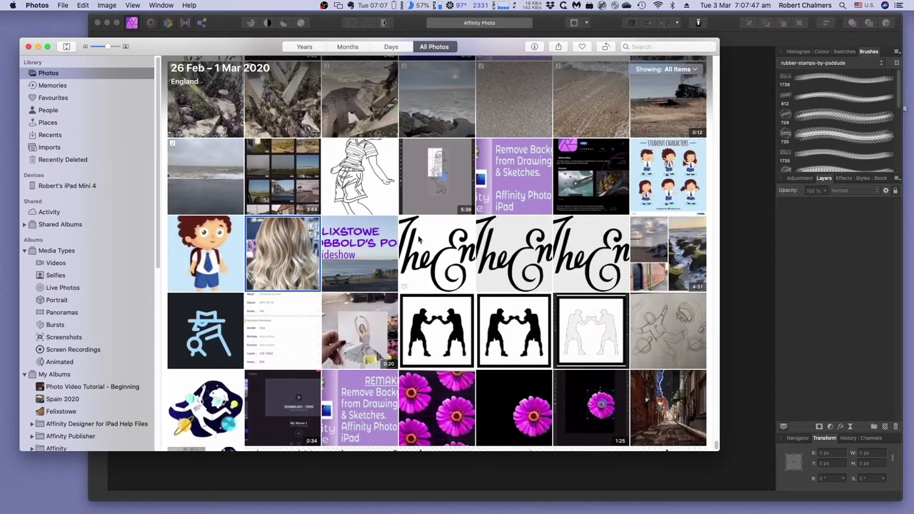
View the hair photo full-size, then go back to the All Photos grid.
double_click(284, 247)
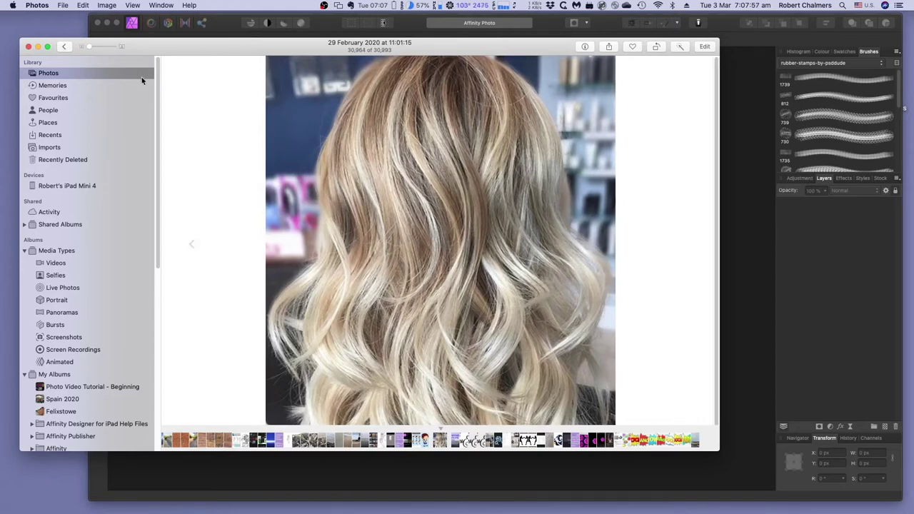
left_click(64, 45)
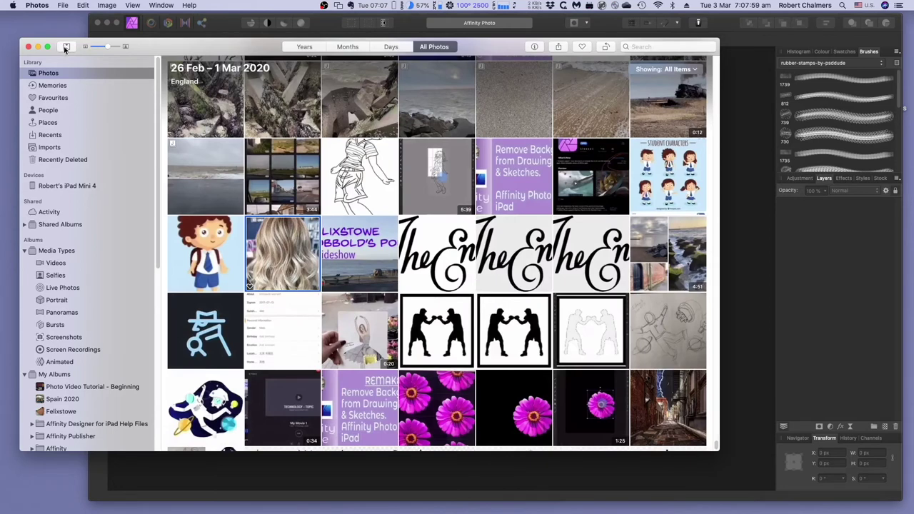
mouse_move(268, 286)
Open the hair photo in Affinity Photo via Image > Edit With > Affinity Photo.
left_click(109, 7)
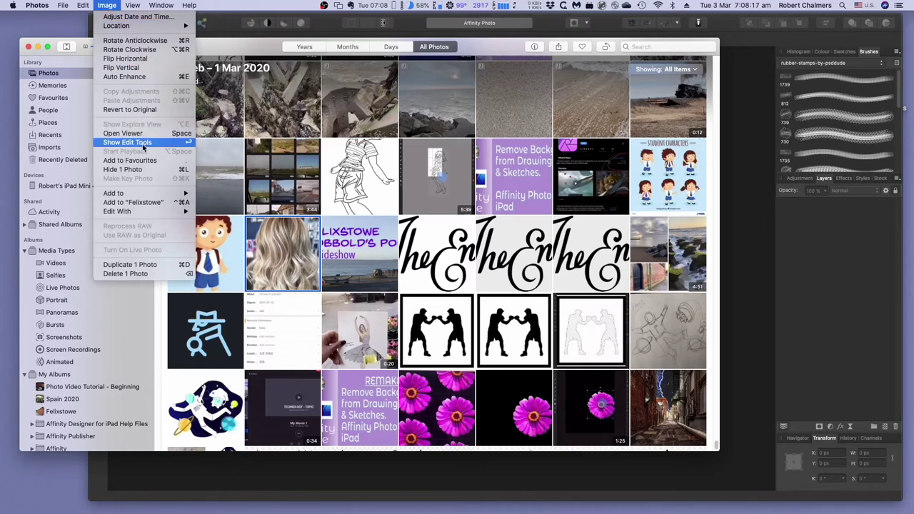
mouse_move(83, 9)
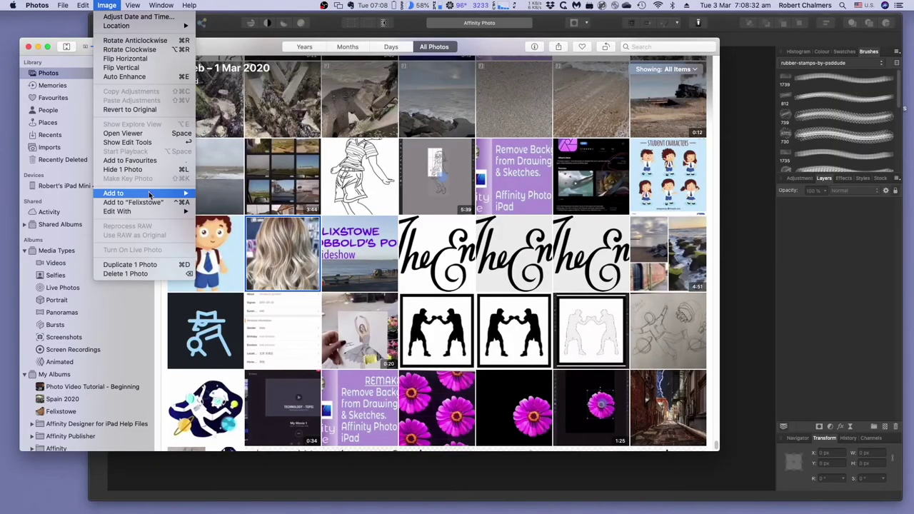
mouse_move(151, 212)
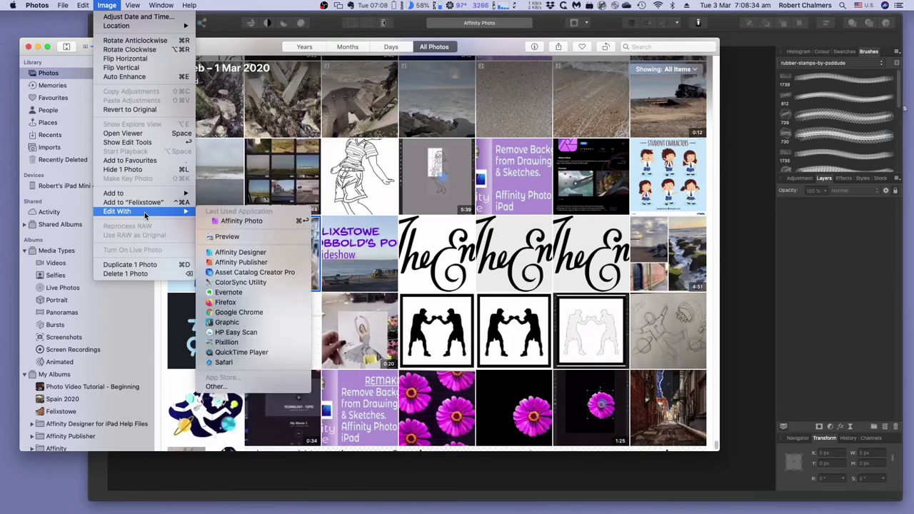
left_click(241, 222)
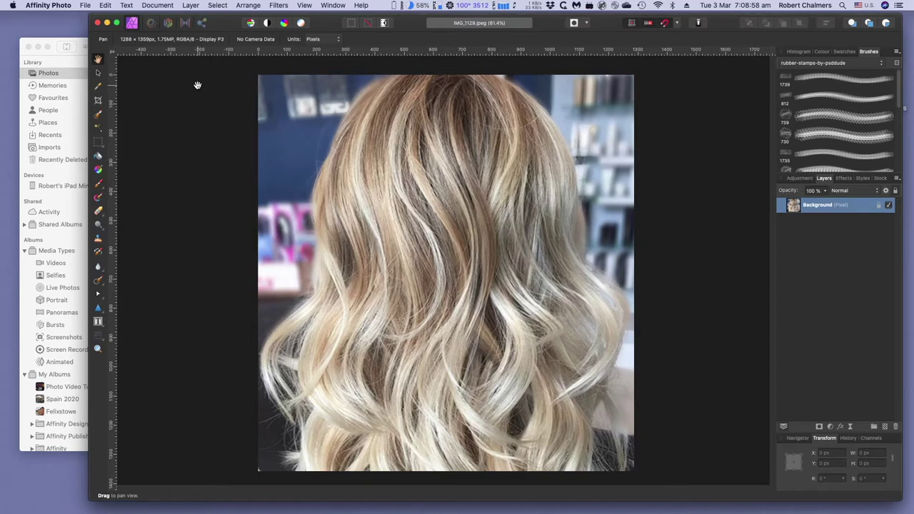
left_click(86, 5)
Dismiss the AffinityExtension crash report.
mouse_move(105, 5)
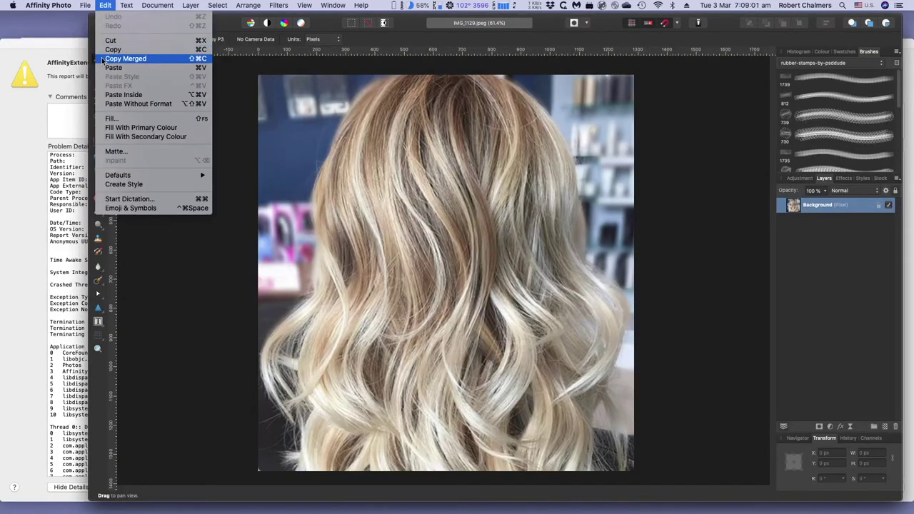
left_click(65, 74)
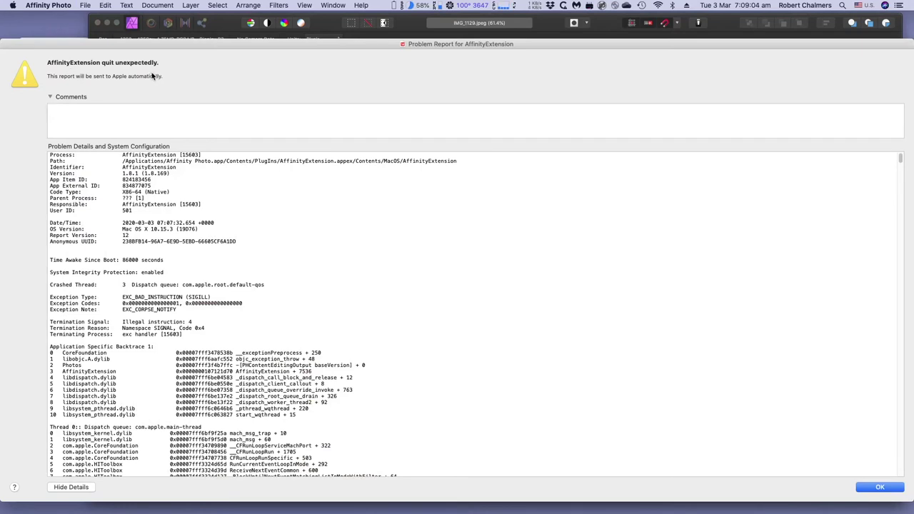
left_click(878, 488)
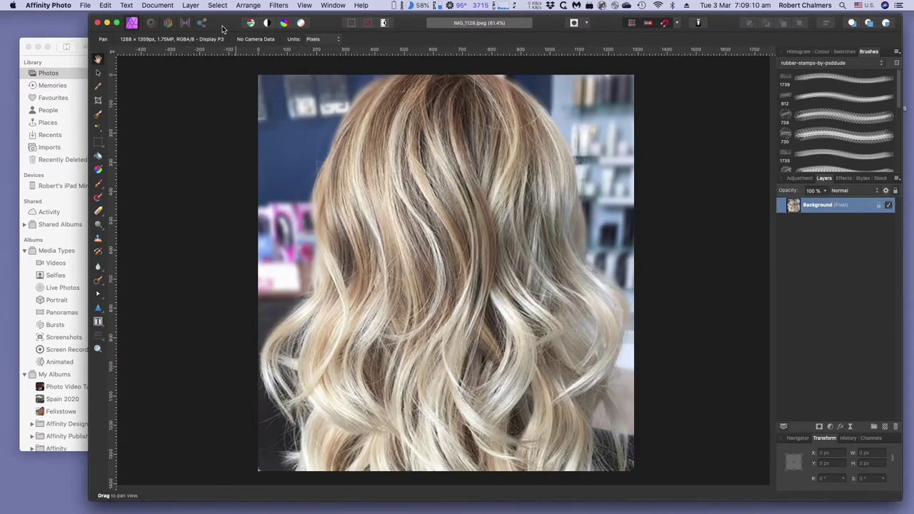
Close the IMG_1129.jpeg document and quit Affinity Photo.
left_click(84, 5)
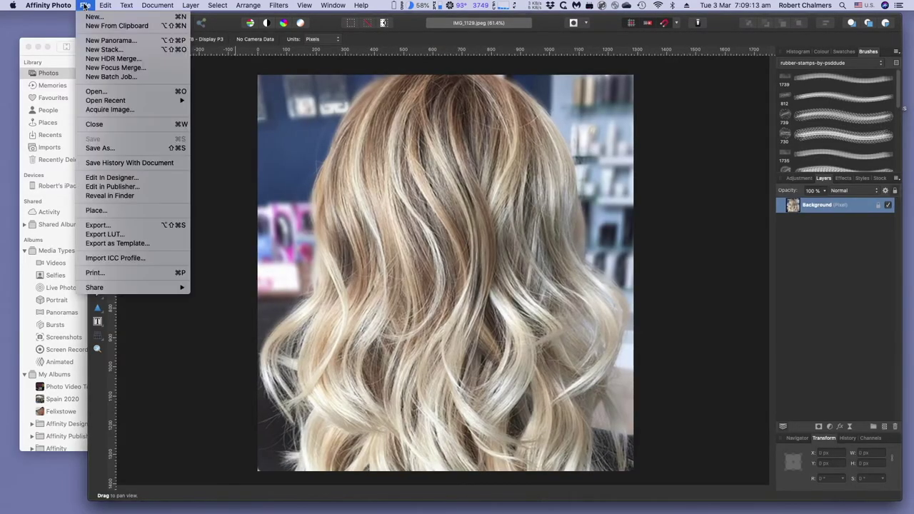
left_click(117, 127)
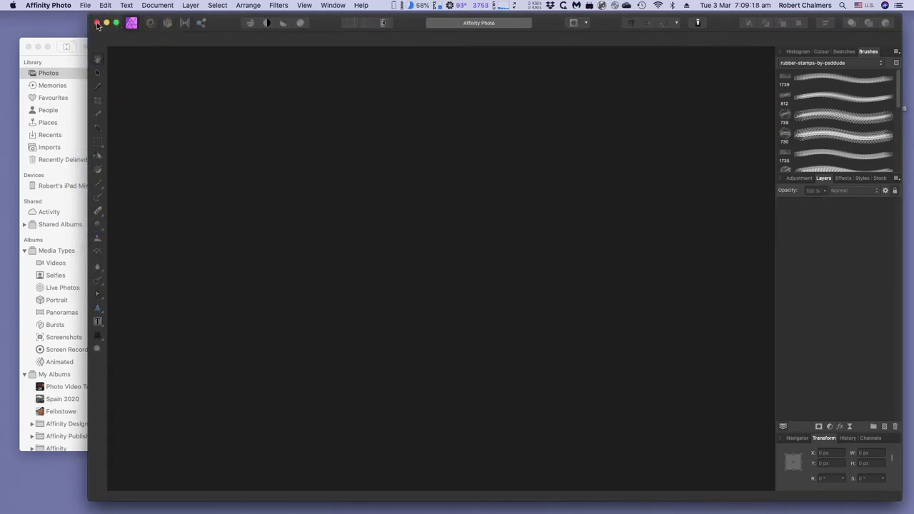
left_click(54, 7)
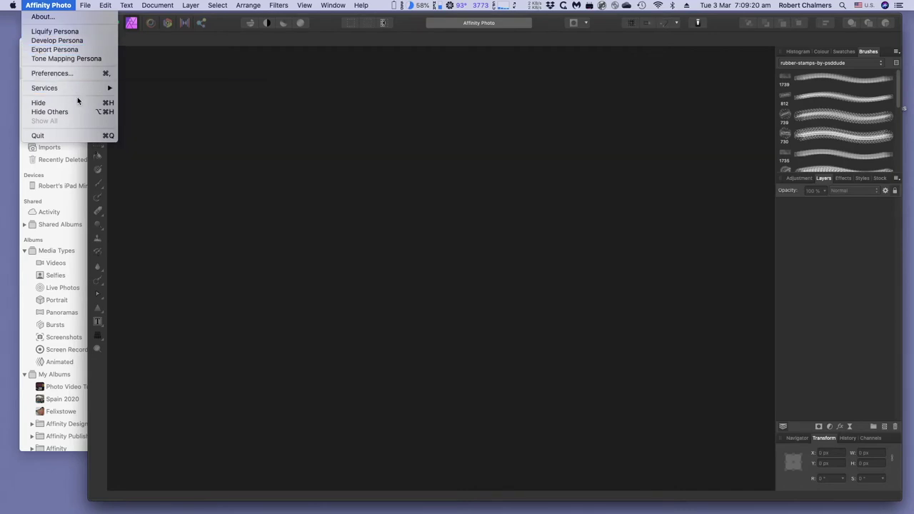
left_click(77, 136)
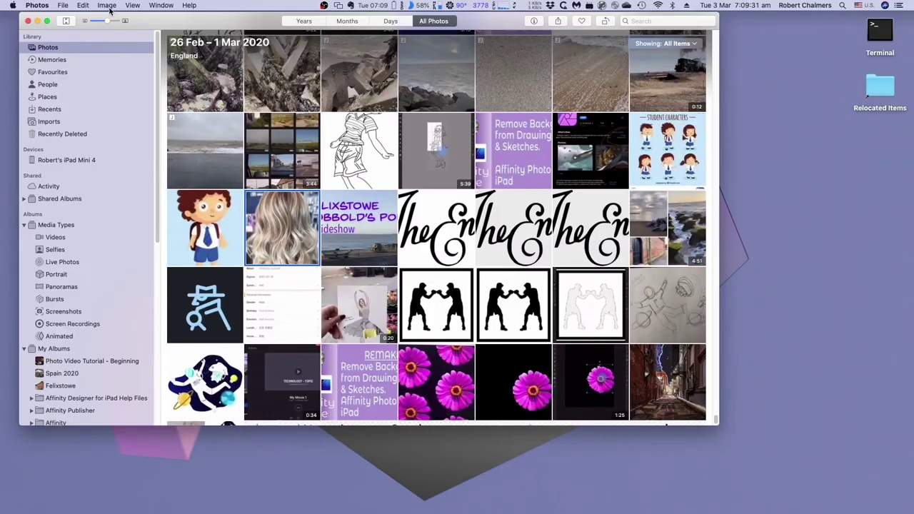
Open the hair photo in Photos' editor and send it to the Edit in Affinity Photo extension.
left_click(107, 5)
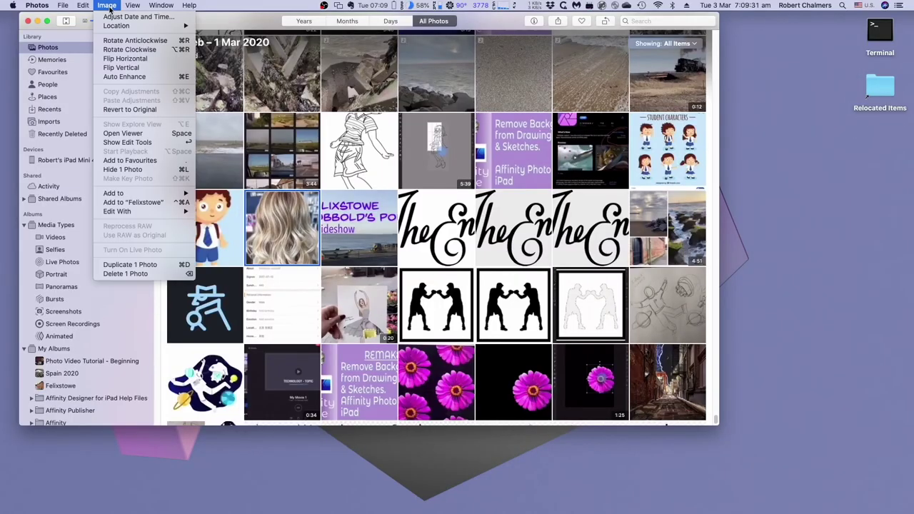
left_click(154, 141)
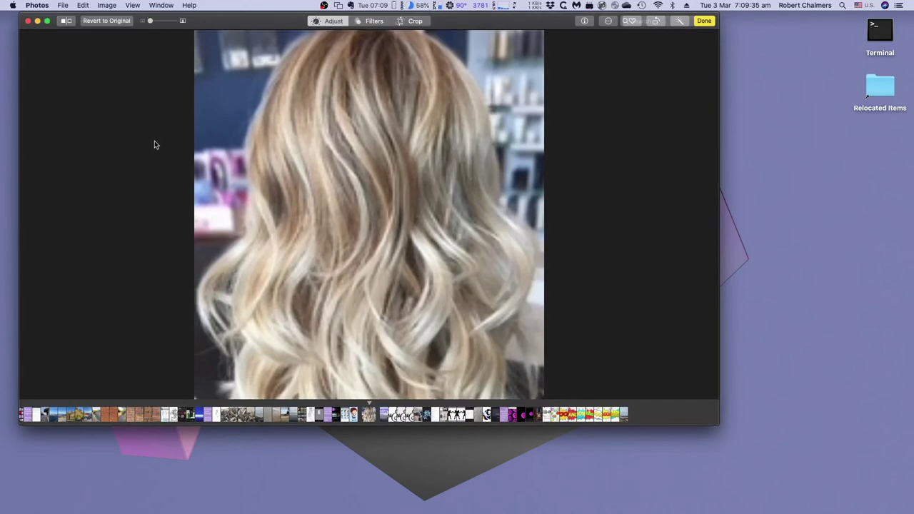
left_click(607, 22)
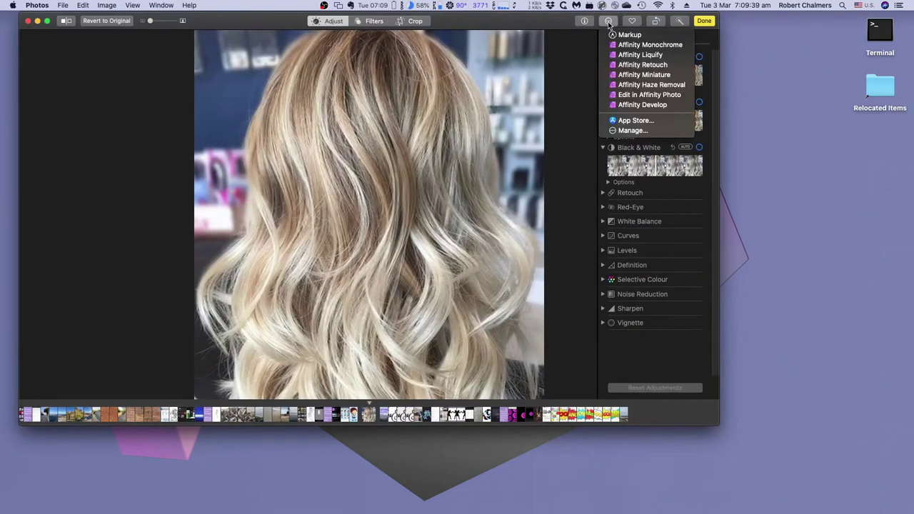
left_click(635, 96)
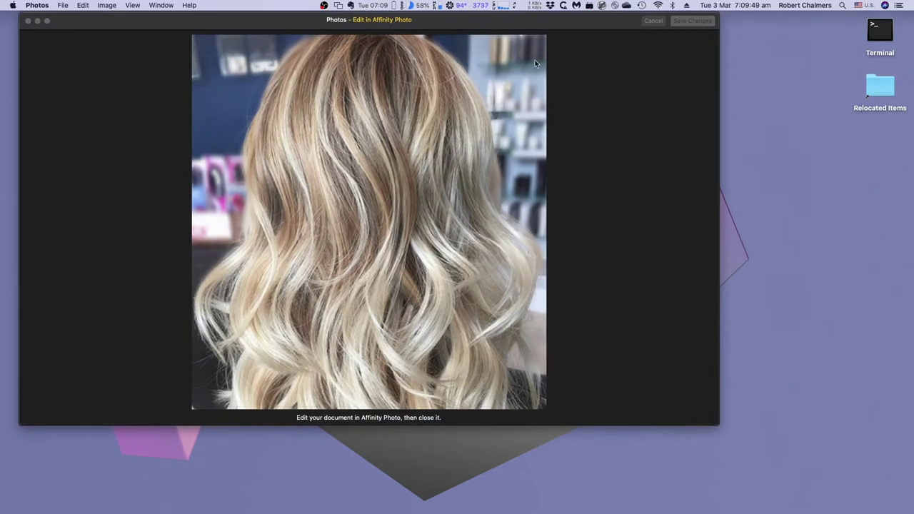
left_click_drag(258, 27, 292, 31)
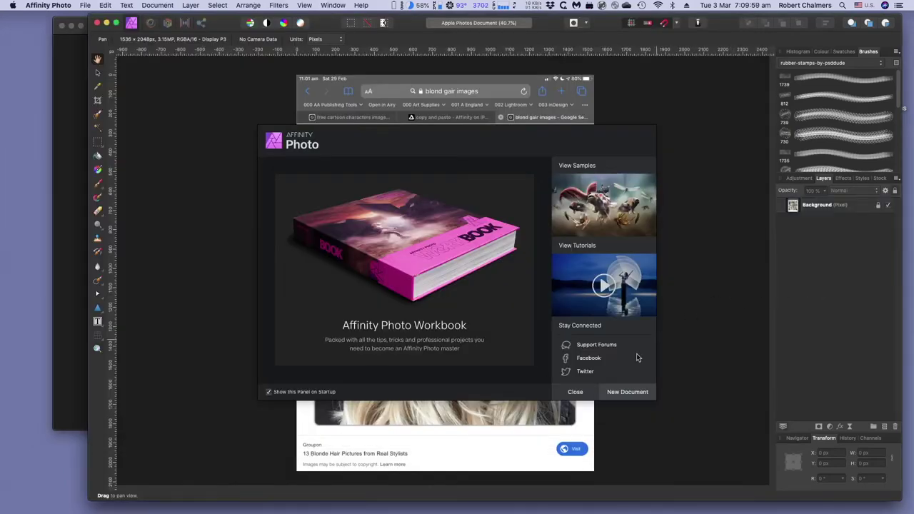
Dismiss the welcome panel, close the 1536 × 2048 px hair photo document, and quit Affinity Photo.
left_click(582, 392)
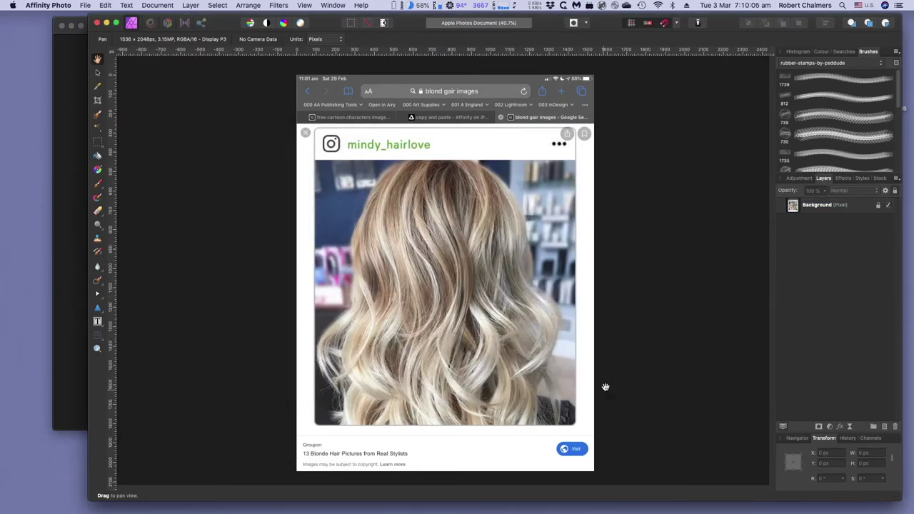
left_click_drag(361, 83, 407, 68)
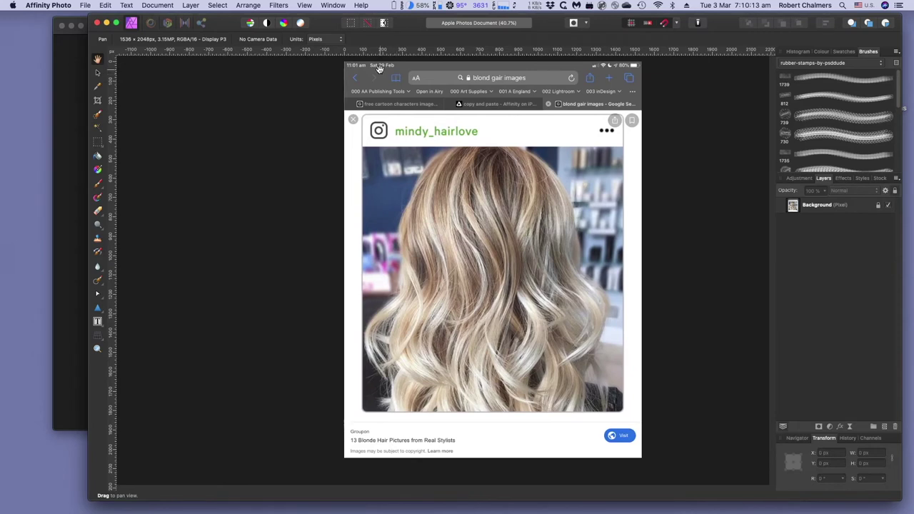
left_click(85, 6)
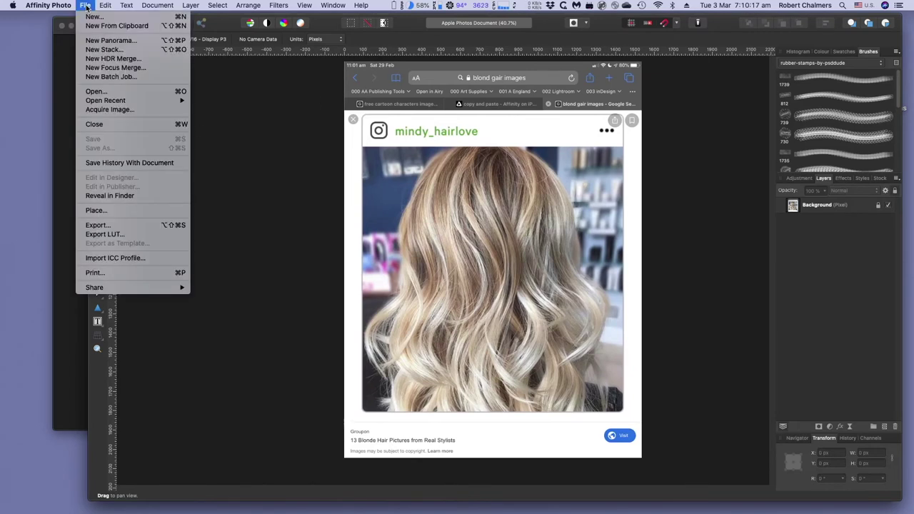
left_click(145, 125)
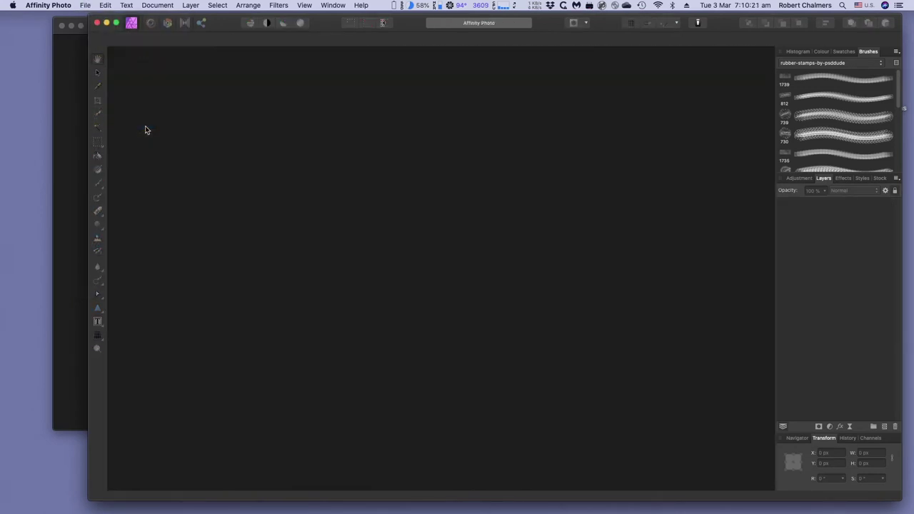
left_click(64, 8)
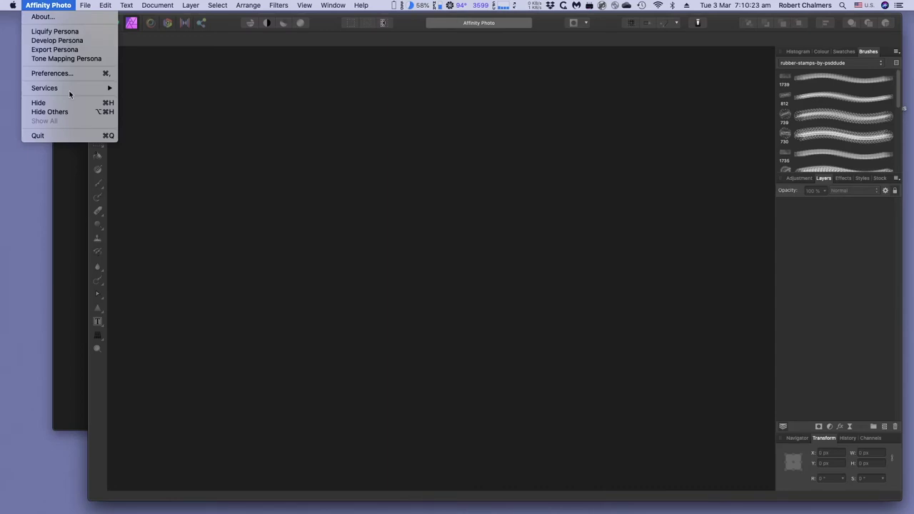
left_click(72, 136)
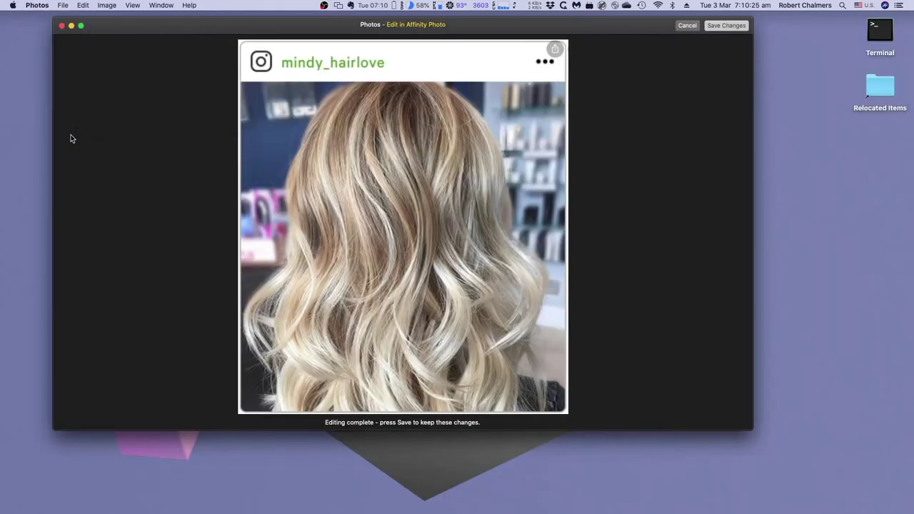
Cancel the Affinity extension edit and leave the Adjust view with Done.
left_click(687, 26)
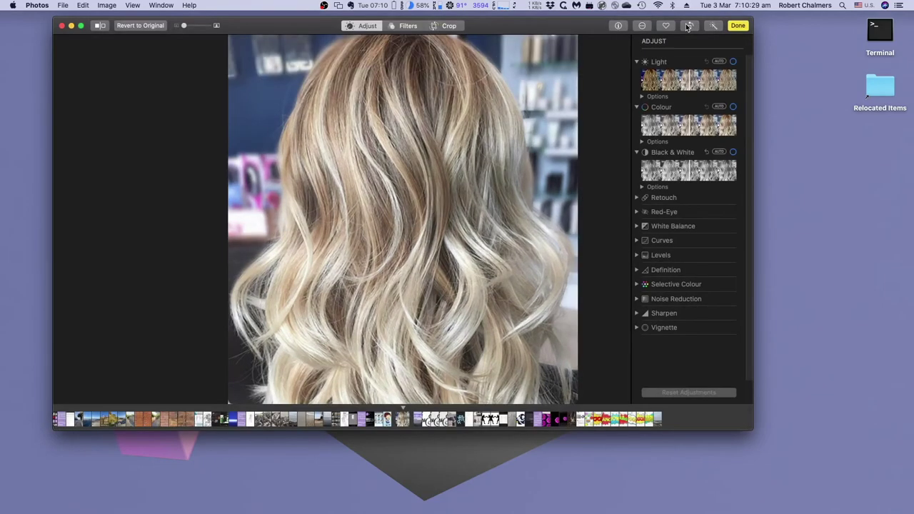
left_click(738, 26)
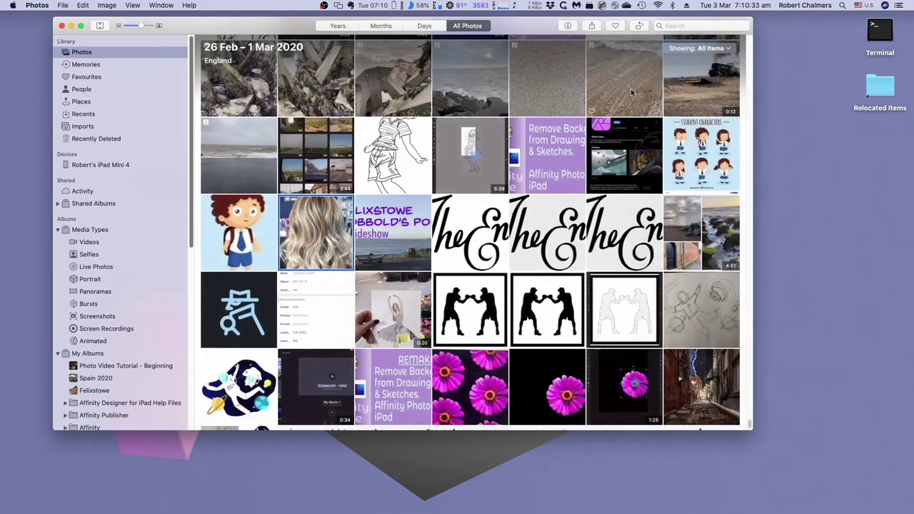
left_click_drag(241, 27, 203, 28)
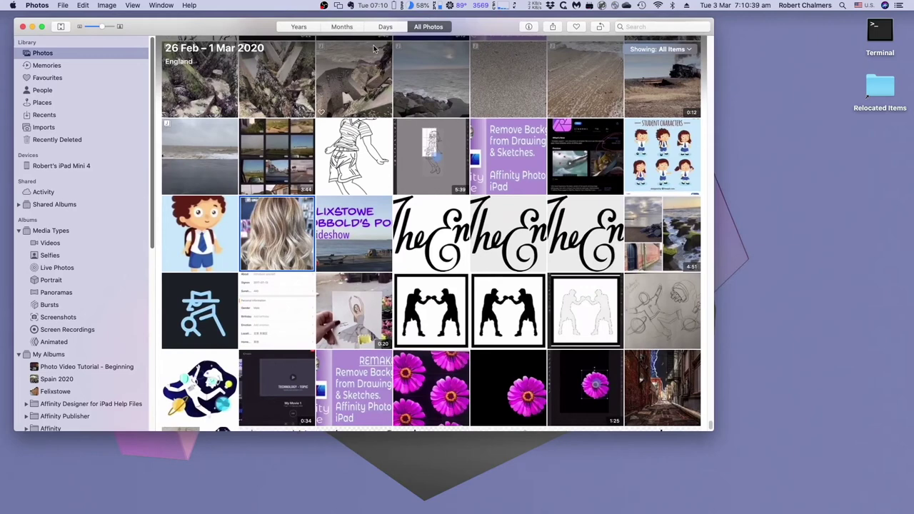
left_click(106, 6)
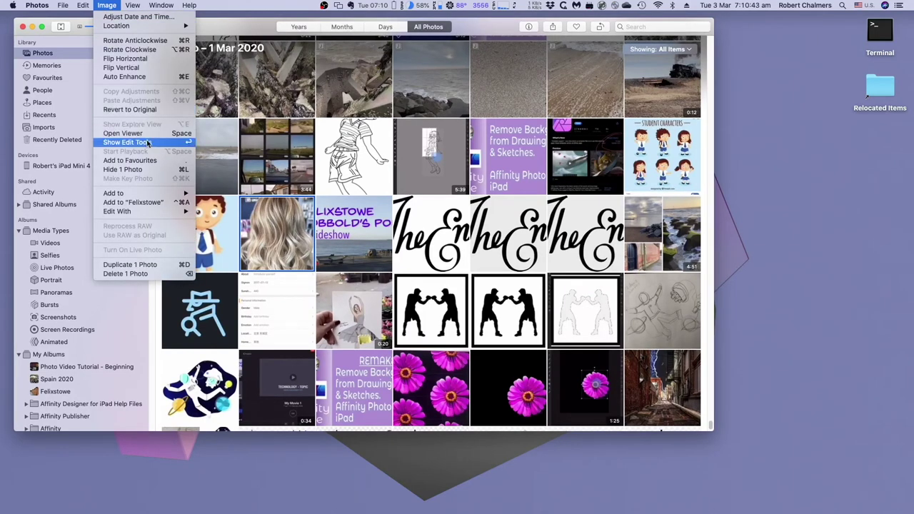
mouse_move(161, 214)
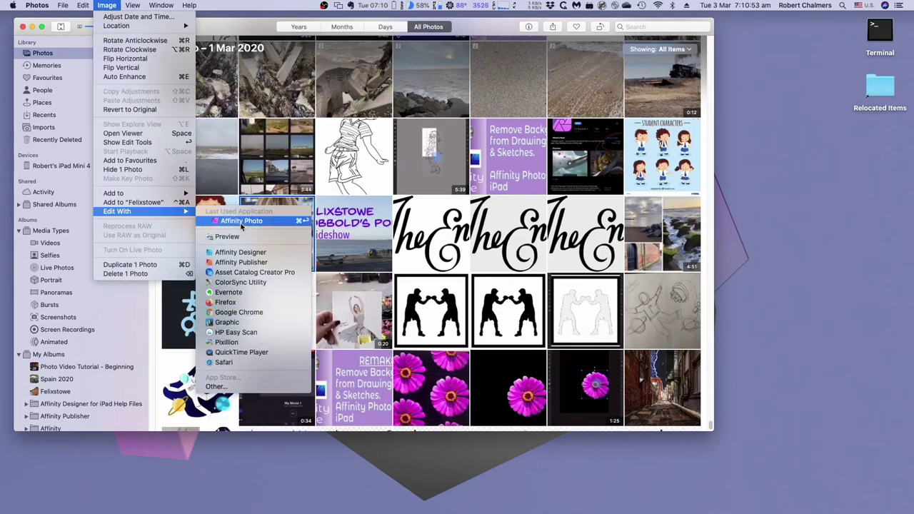
left_click(228, 7)
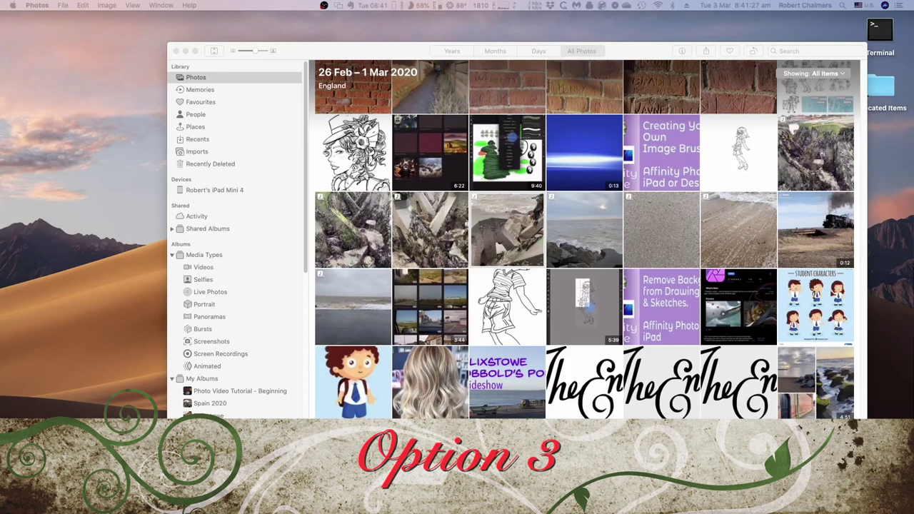
left_click_drag(397, 50, 279, 34)
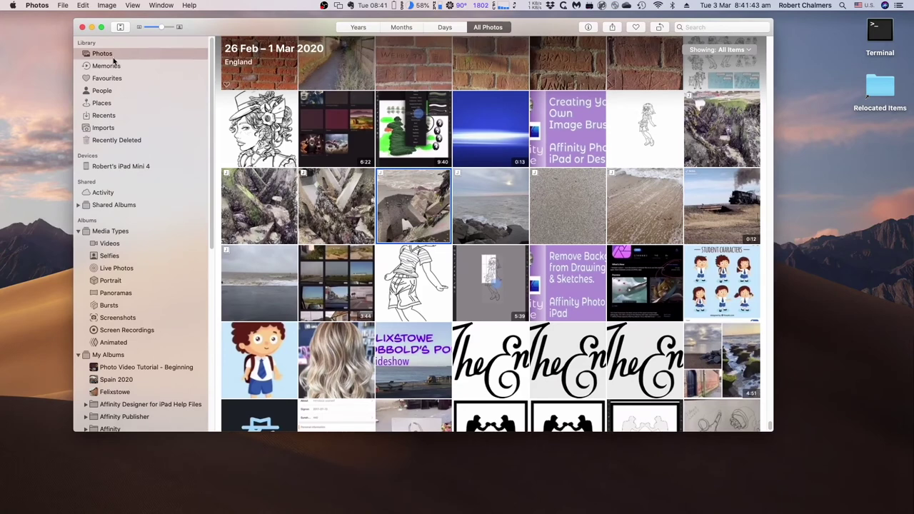
left_click(110, 80)
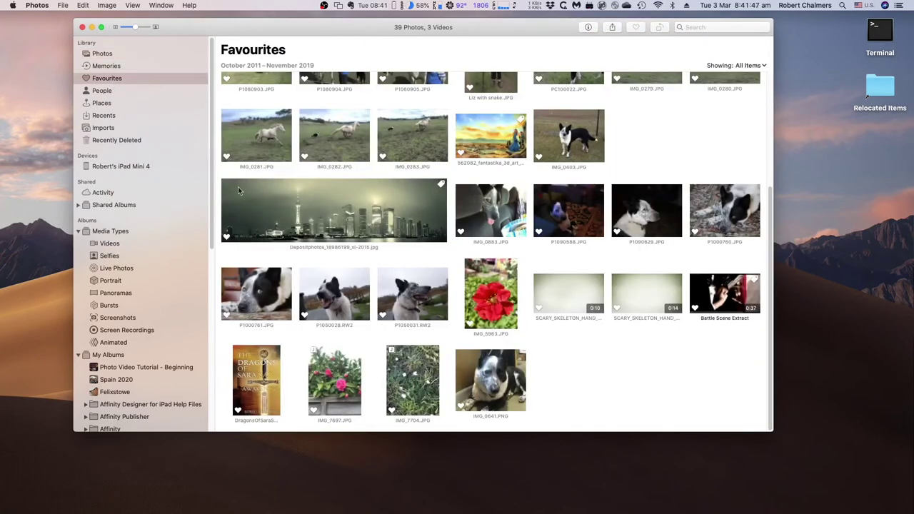
Send the Favourites city skyline photo to Affinity Photo through Edit With.
right_click(342, 215)
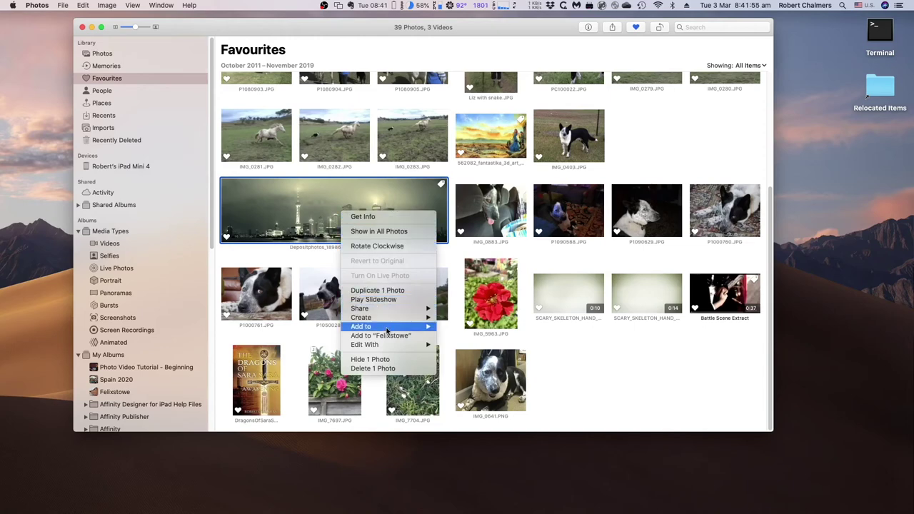
mouse_move(397, 346)
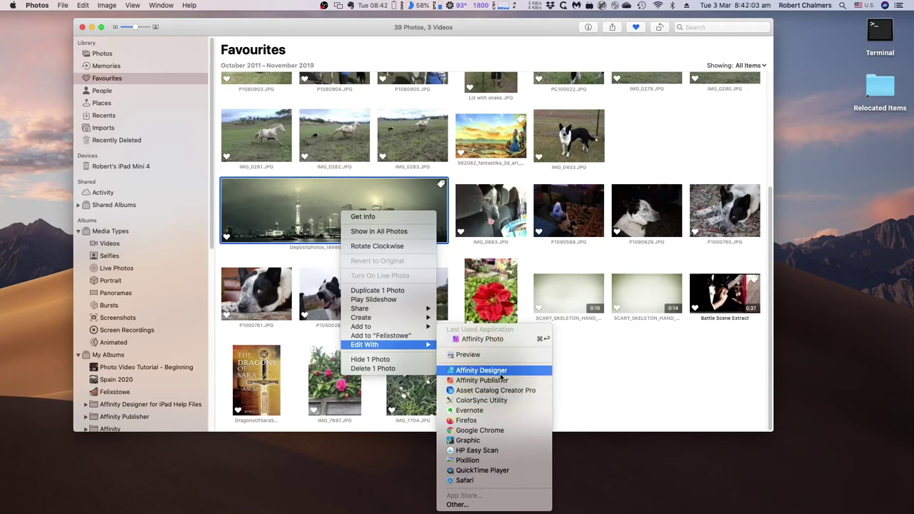
left_click(493, 340)
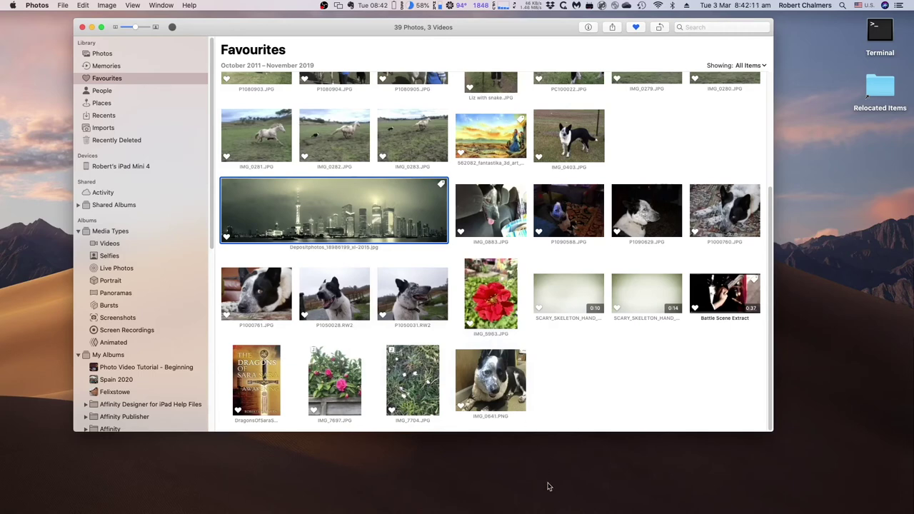
mouse_move(551, 509)
Let Affinity Photo open the 9194 × 2597 px skyline image, then dismiss the welcome panel.
mouse_move(487, 512)
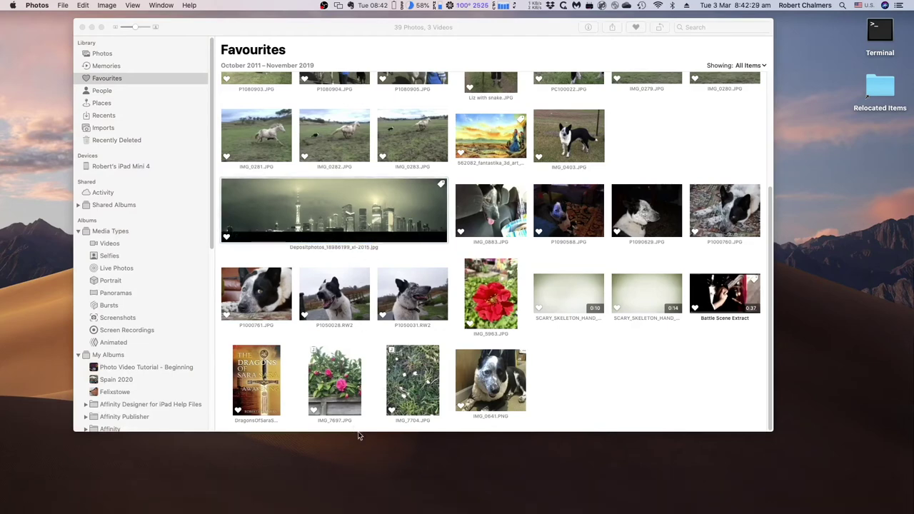
mouse_move(357, 509)
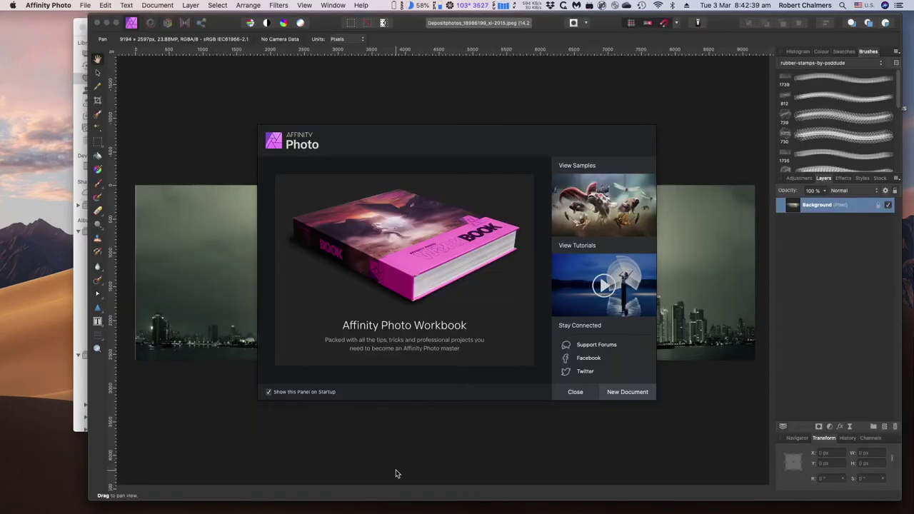
left_click(581, 392)
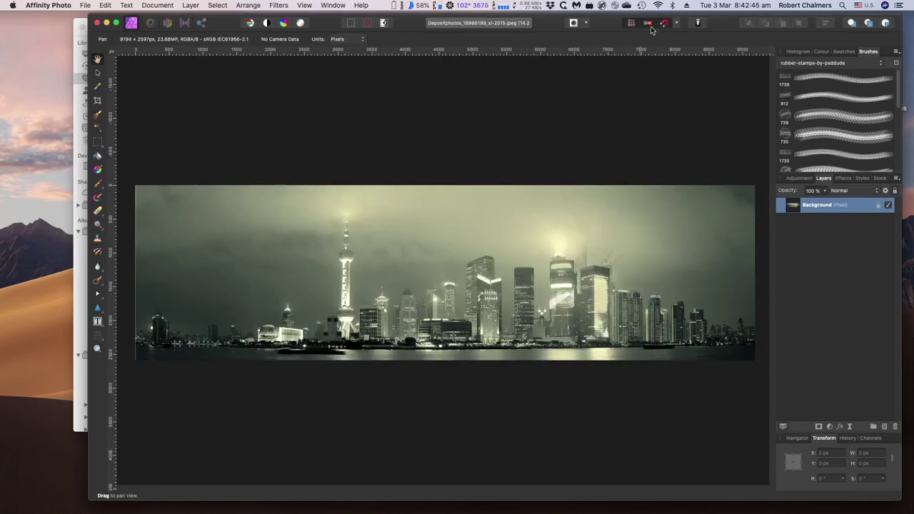
Send the skyline photo from Photos to Affinity Photo again.
left_click_drag(555, 24, 499, 24)
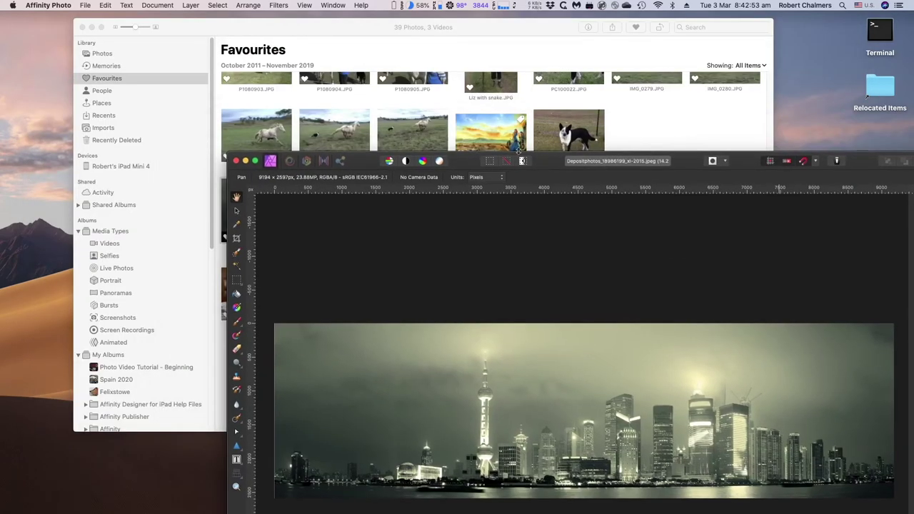
left_click(192, 31)
right_click(336, 200)
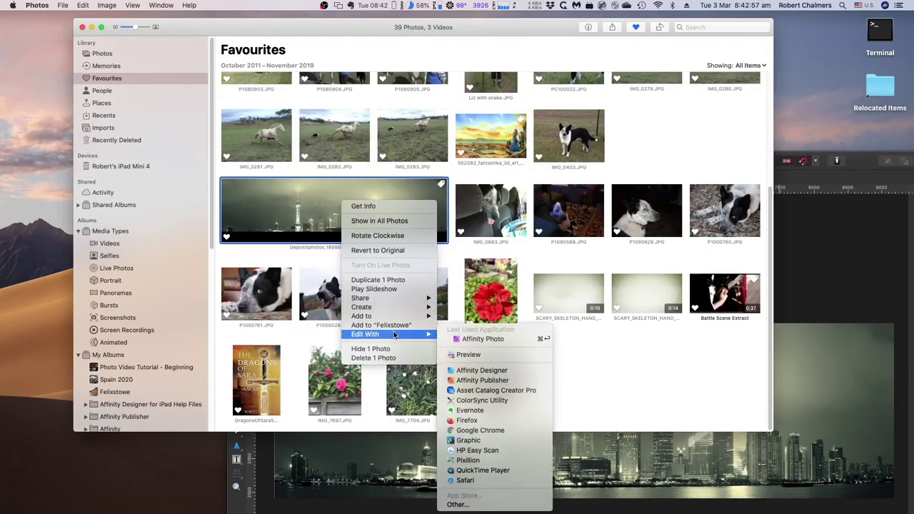
left_click(480, 339)
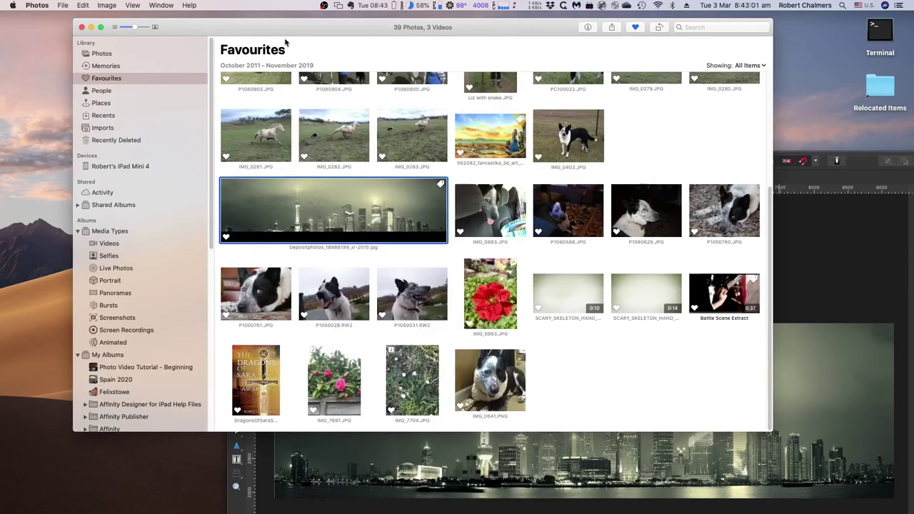
Move the Affinity Photo window aside and bring the Photos Favourites library to the front.
left_click(862, 161)
left_click_drag(861, 165, 649, 29)
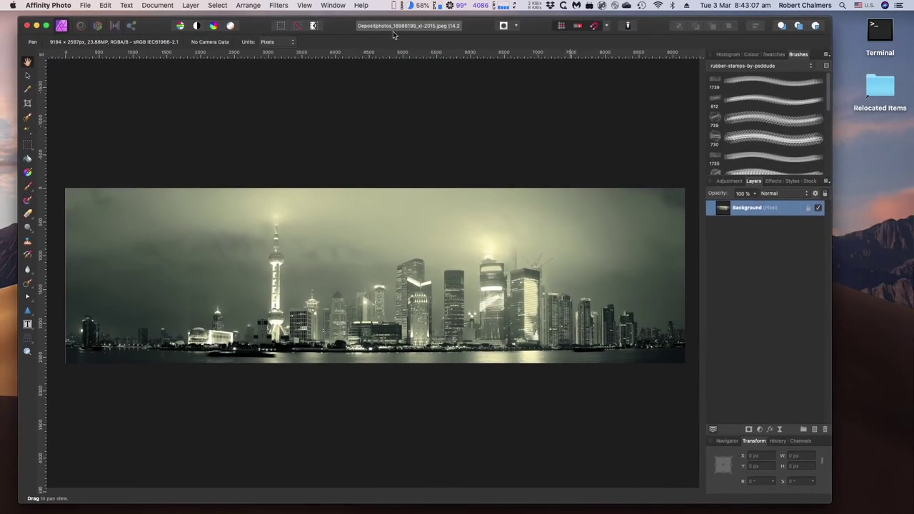
left_click(85, 5)
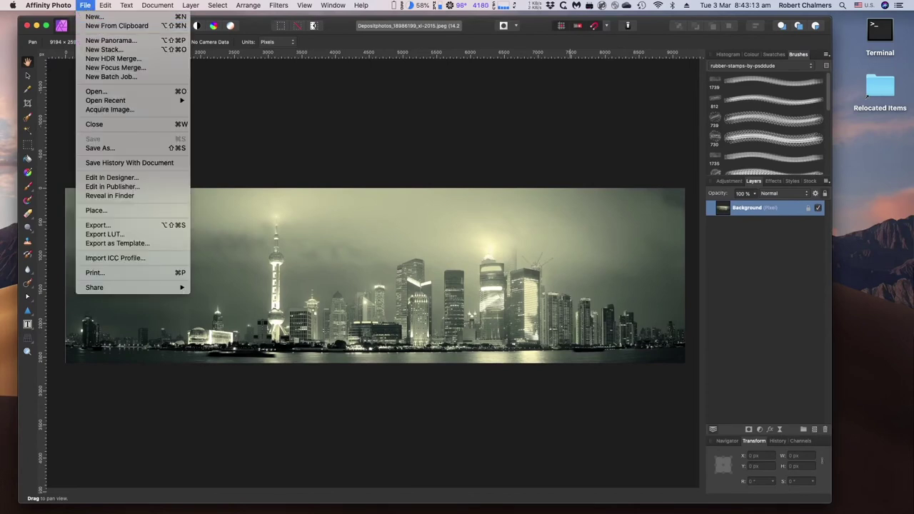
left_click(341, 33)
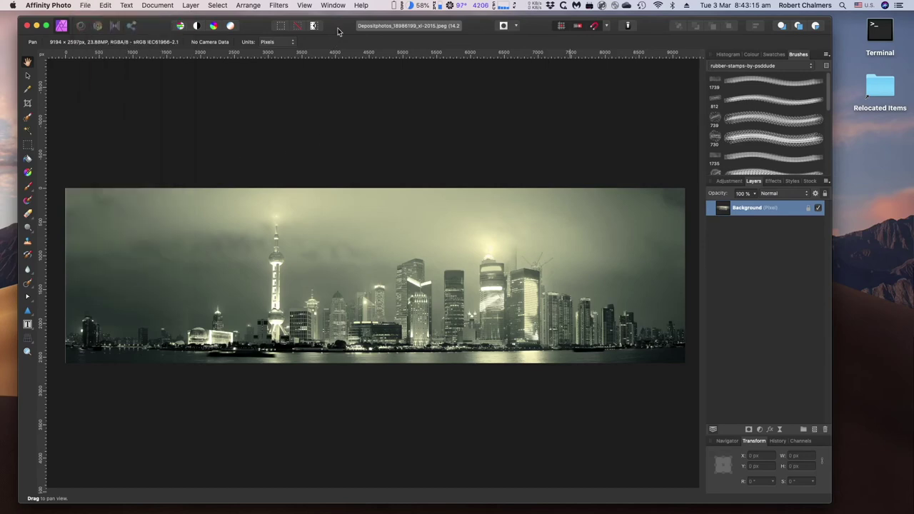
left_click_drag(342, 33, 615, 219)
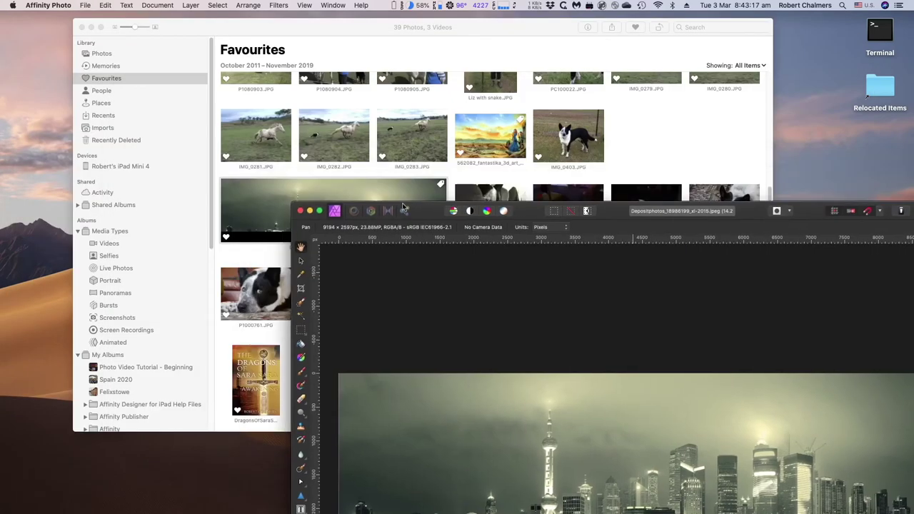
left_click(252, 205)
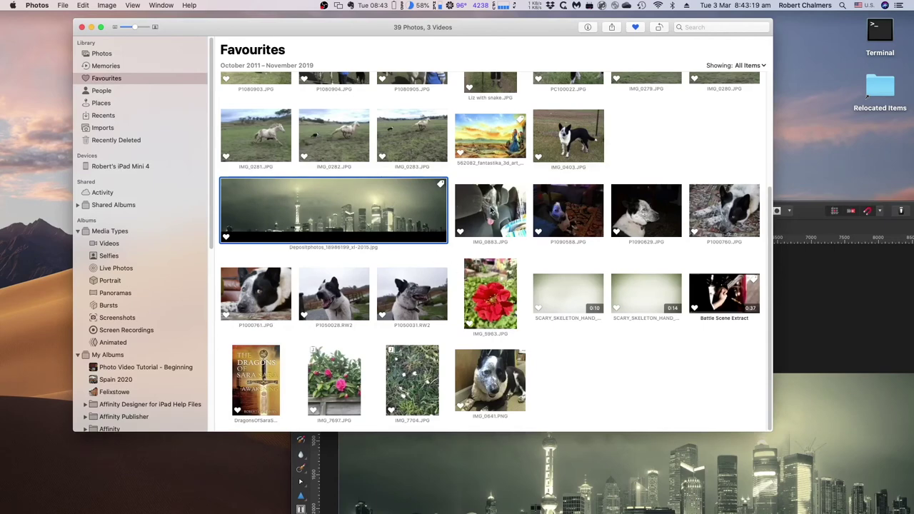
Open the fantasy landscape painting at full size in Apple Photos.
left_click(487, 134)
right_click(486, 134)
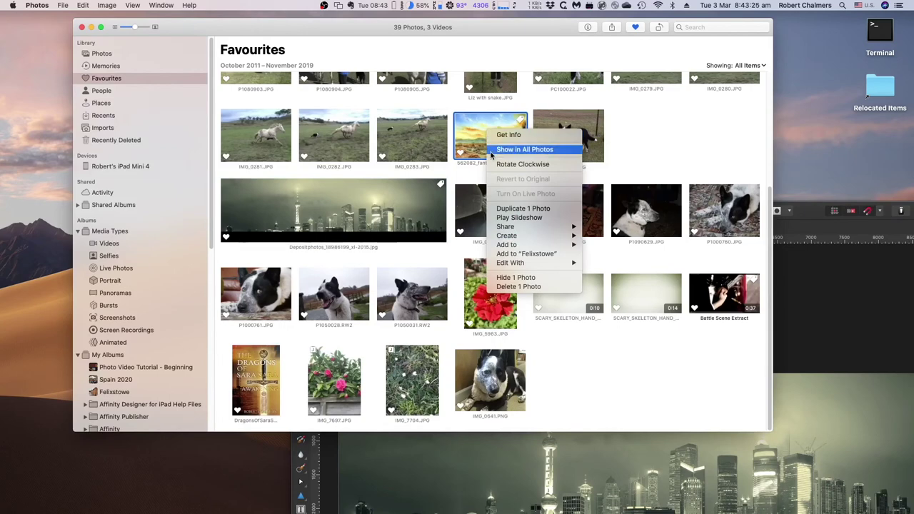
left_click(500, 150)
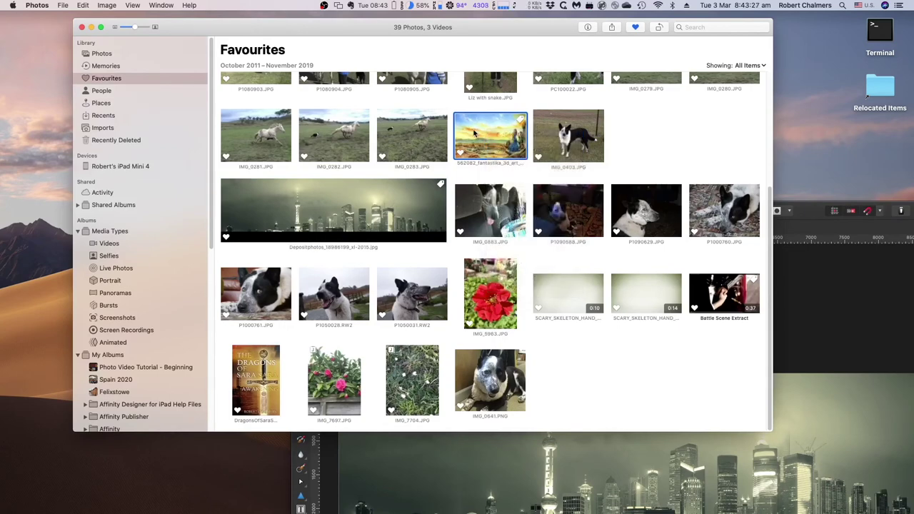
double_click(474, 133)
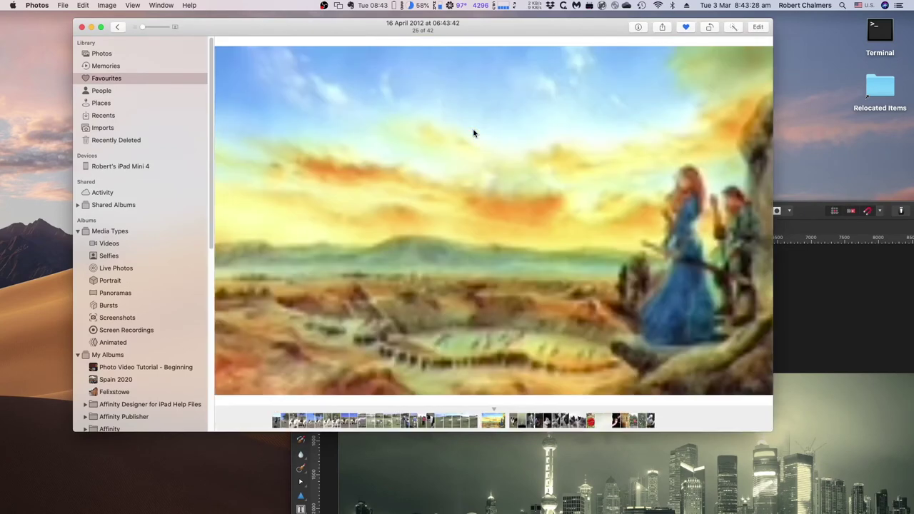
Copy the painting via Edit > Copy, then bring Affinity Photo back, maximised to fill the screen.
left_click(83, 5)
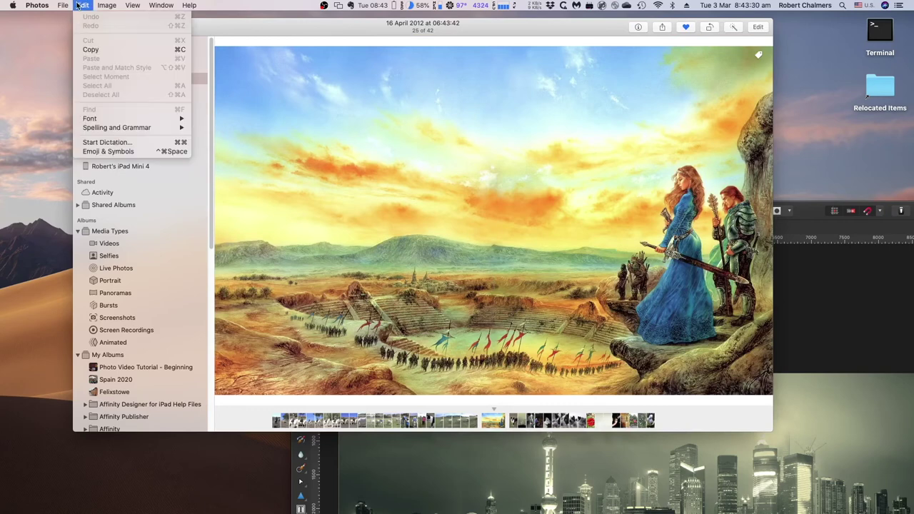
left_click(95, 50)
left_click(879, 286)
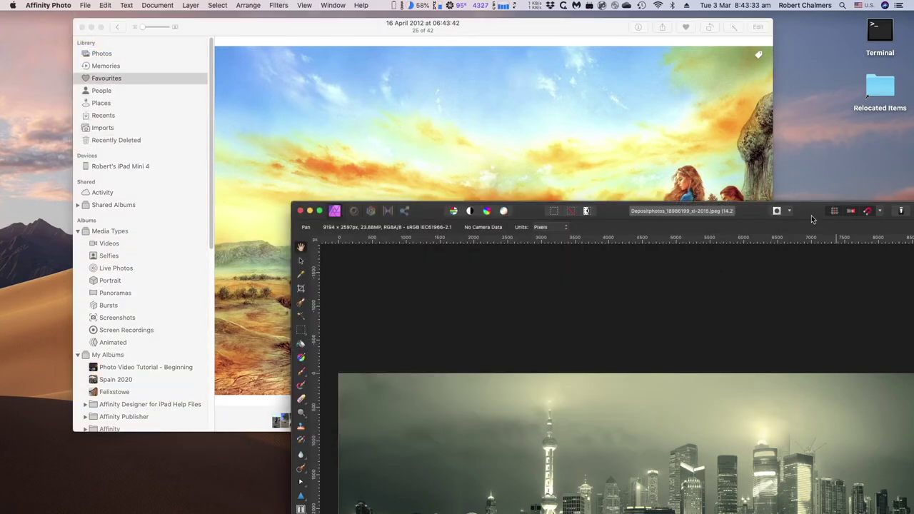
double_click(771, 214)
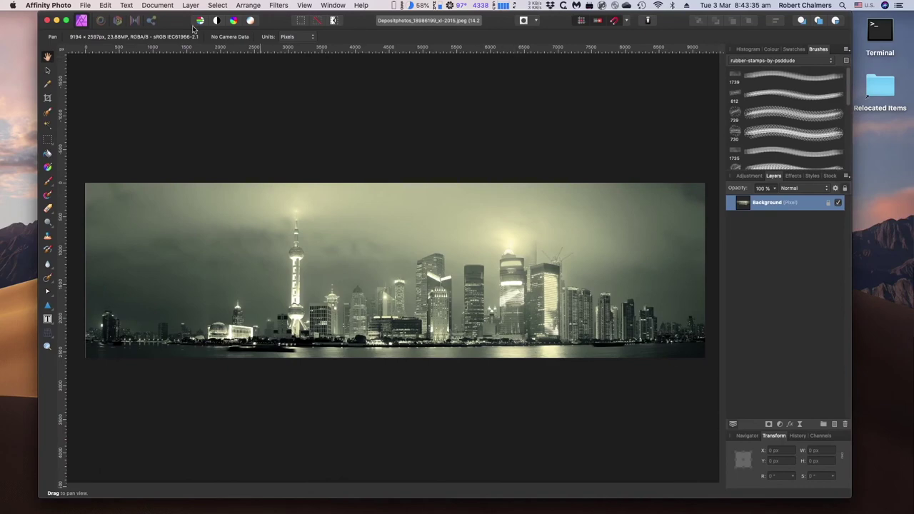
Create a new document from the clipboard painting, then close it without saving.
left_click(85, 5)
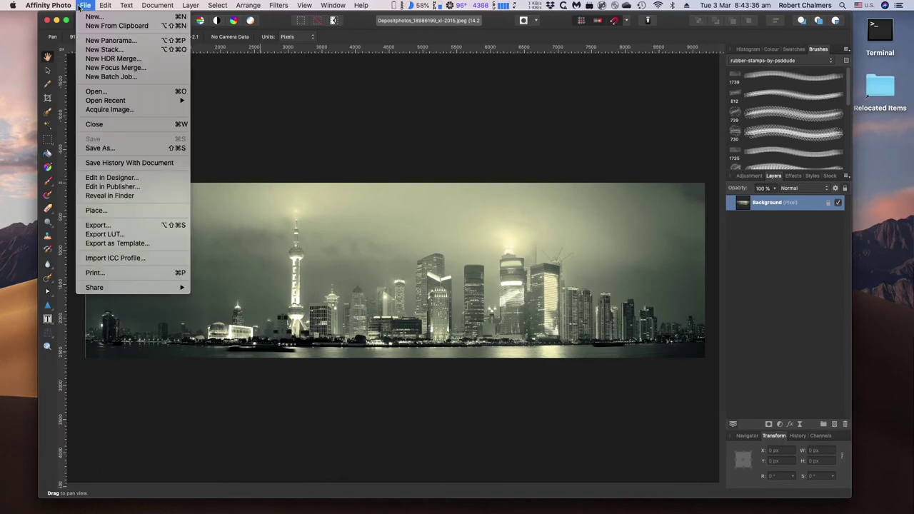
left_click(113, 25)
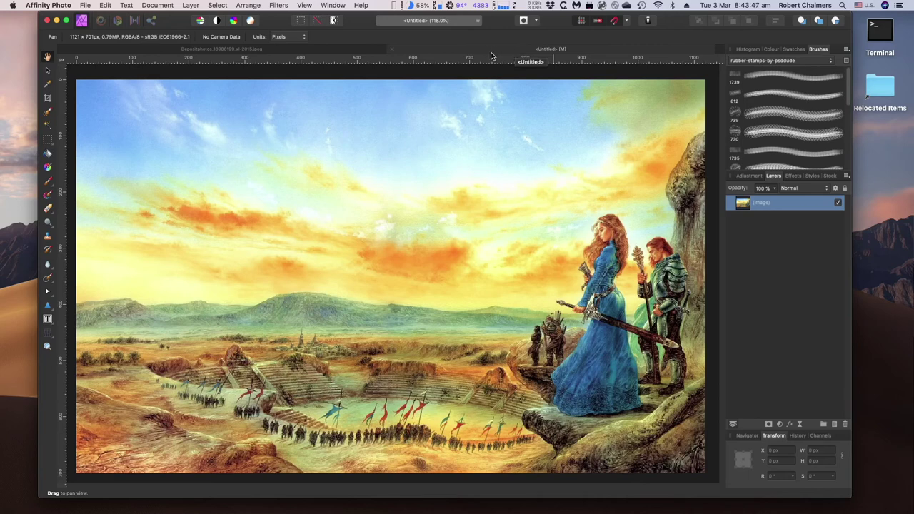
left_click(393, 49)
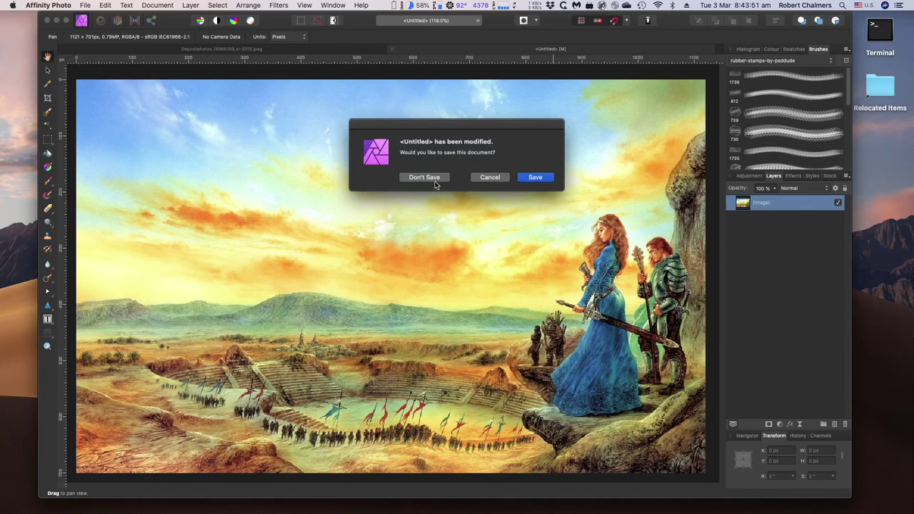
left_click(424, 178)
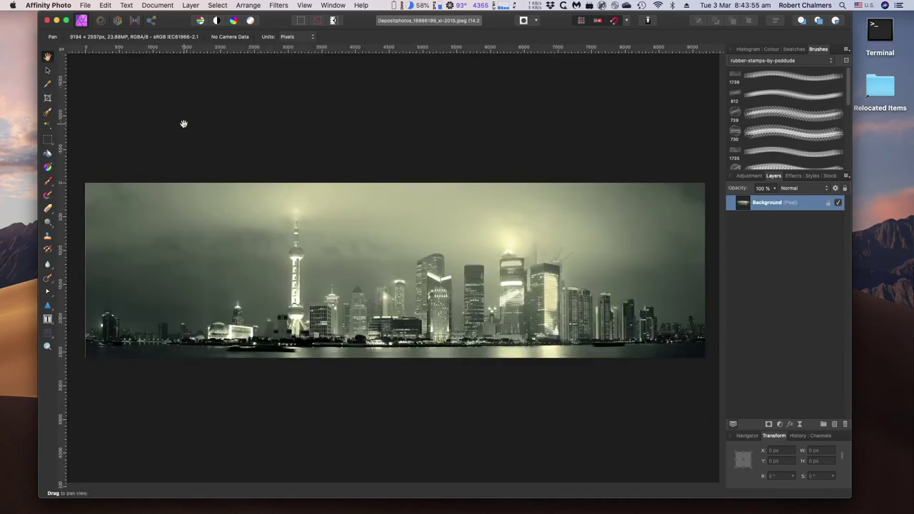
Close the Shanghai skyline document and minimise Affinity Photo to reveal Photos.
left_click(83, 6)
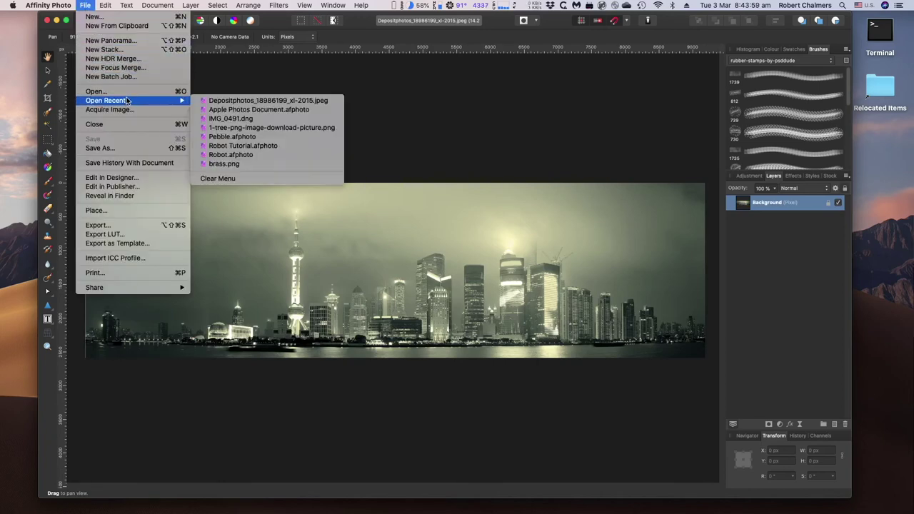
left_click(125, 125)
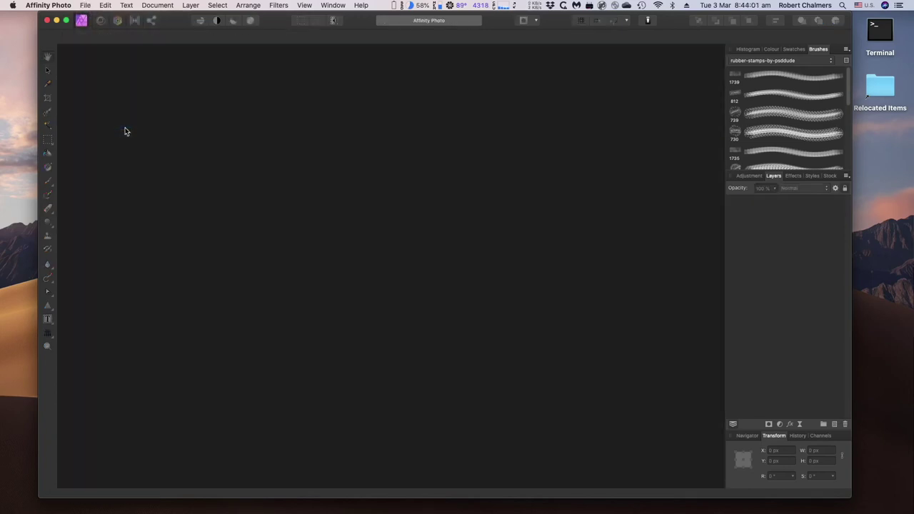
left_click(57, 20)
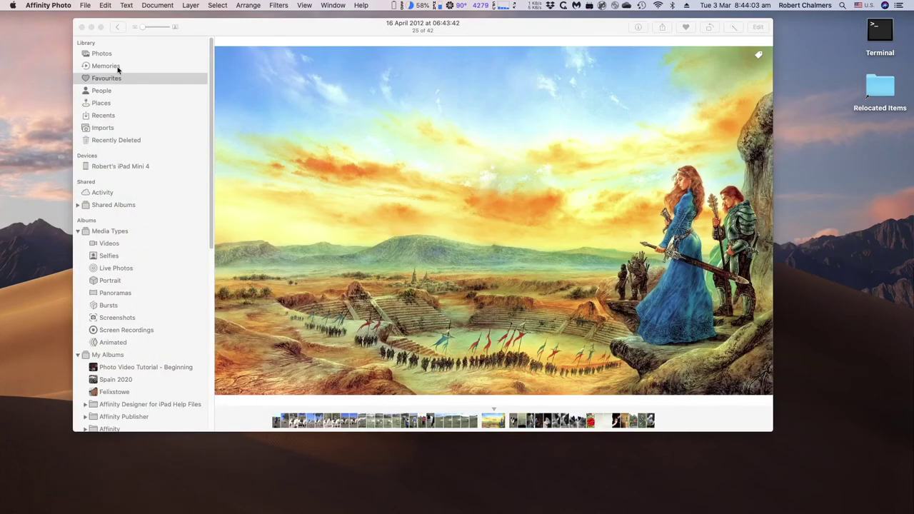
Return Photos from the single painting view to the Favourites grid.
left_click(117, 27)
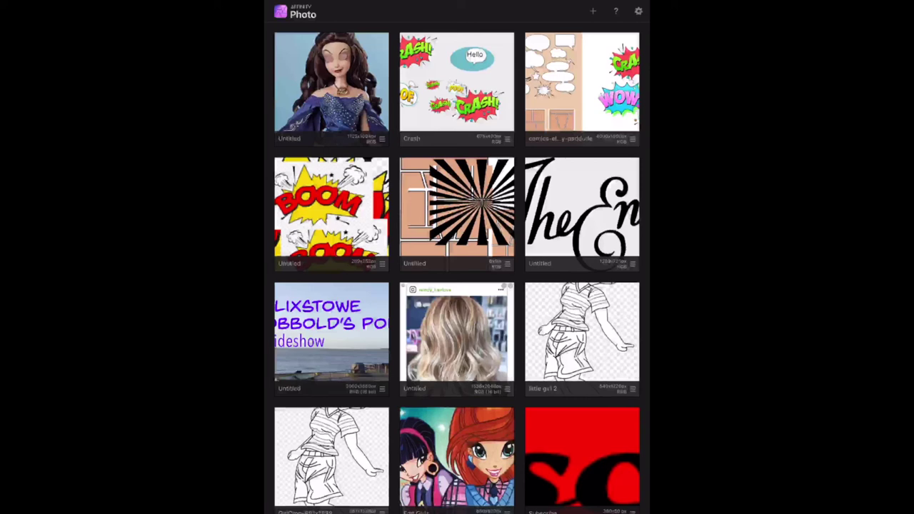
Open and close the hair photo document, then bring up the new-document options with +.
left_click(457, 332)
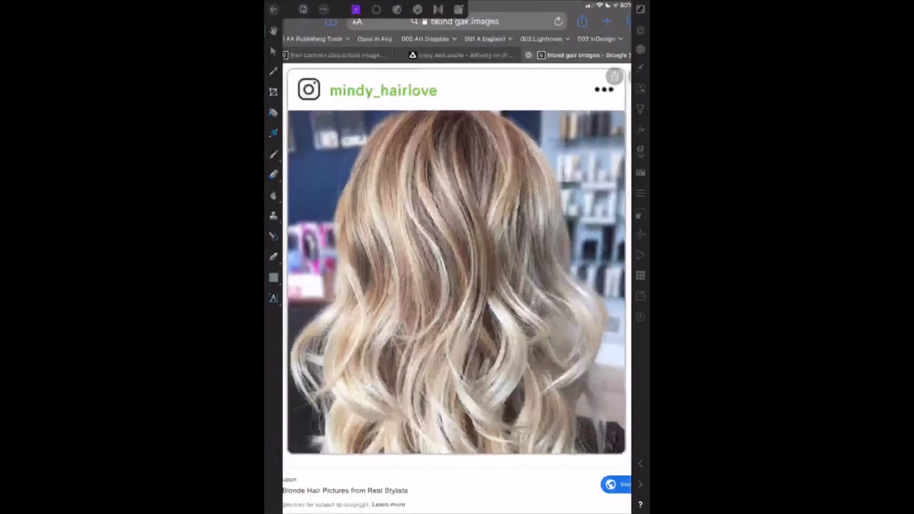
left_click(274, 8)
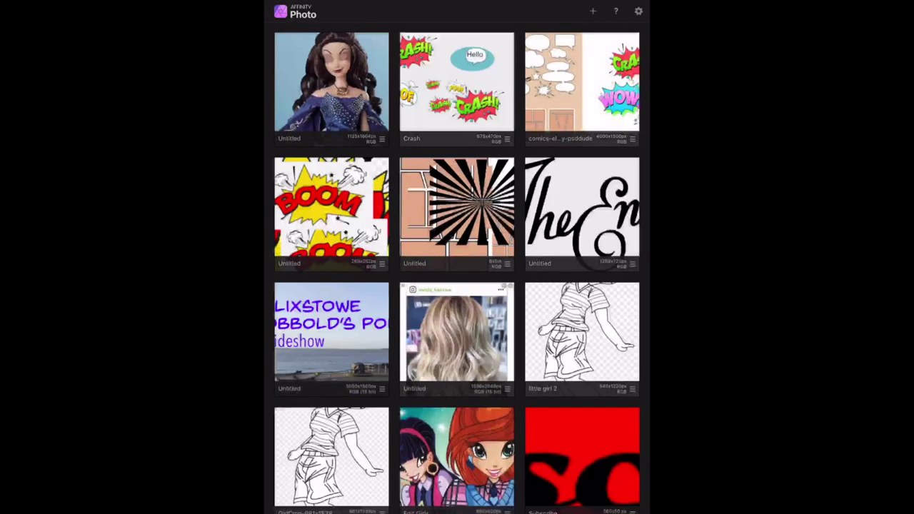
left_click(592, 11)
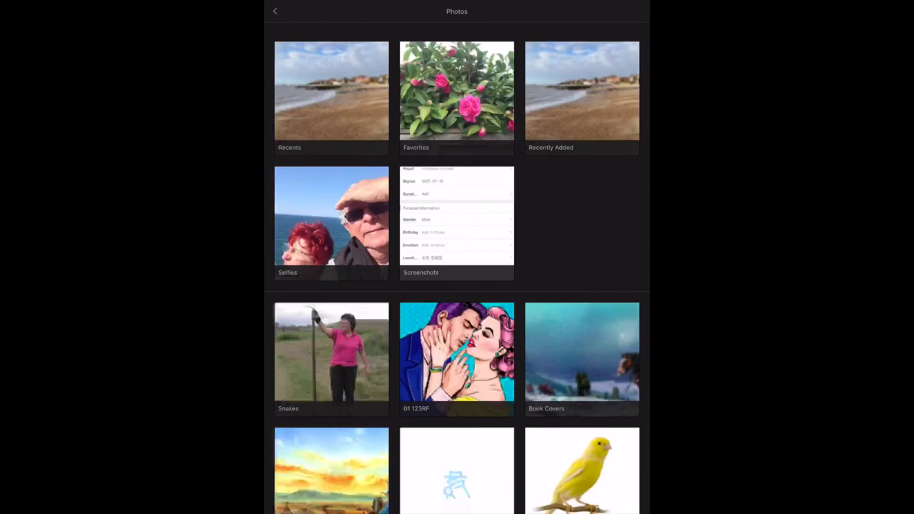
Import the pink camellia photo from Favorites as a new document, then close it back to the gallery.
left_click(457, 91)
left_click(332, 97)
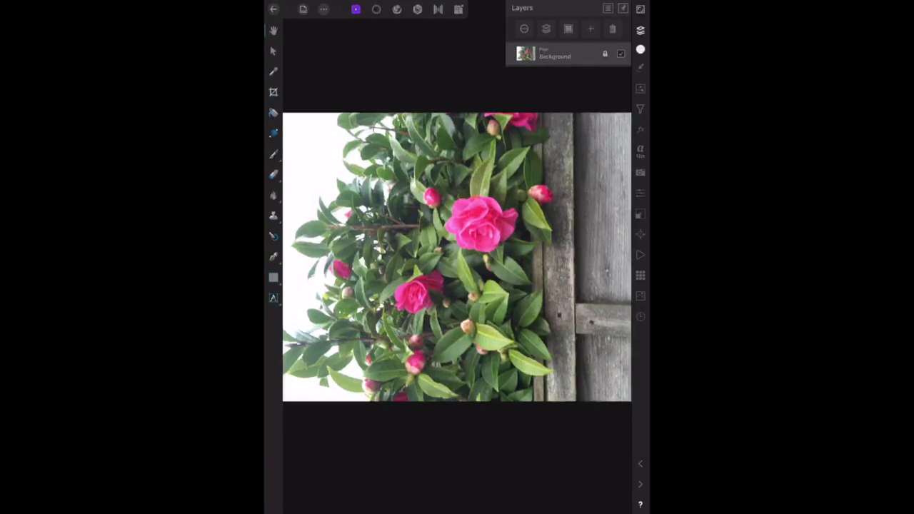
left_click(640, 30)
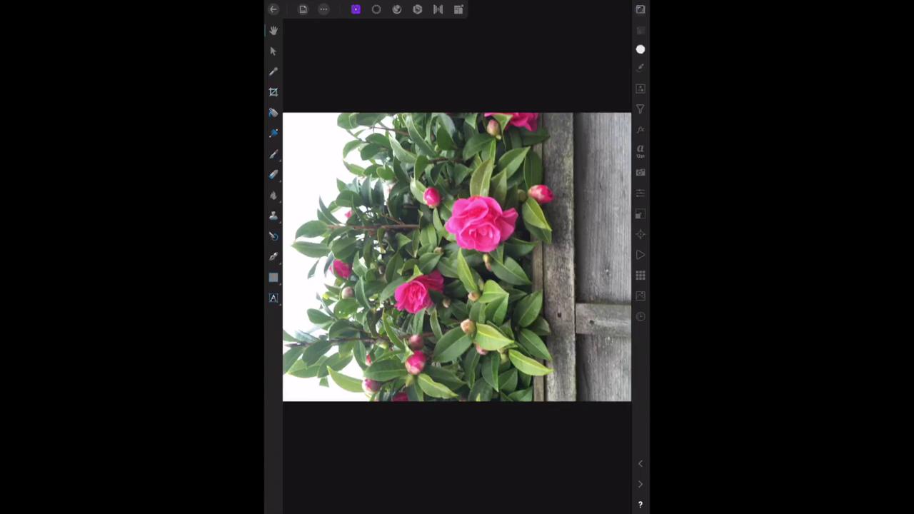
left_click(273, 9)
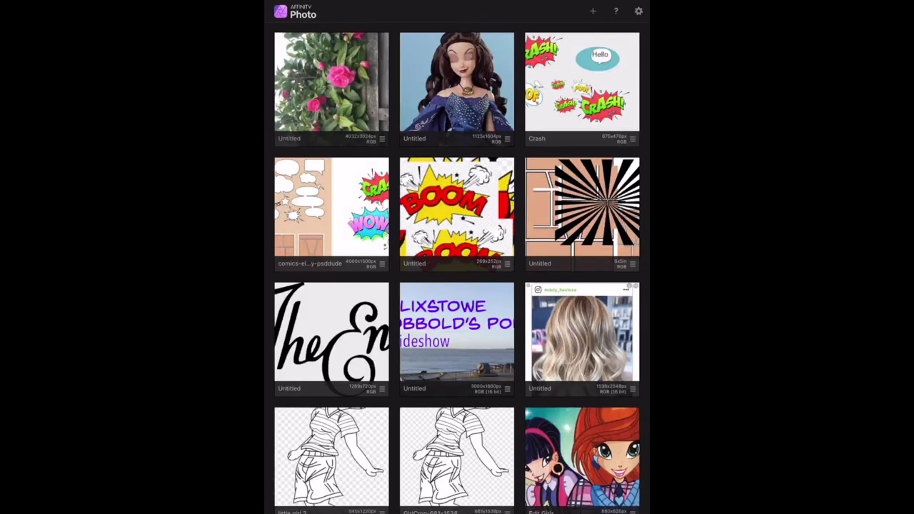
left_click(590, 10)
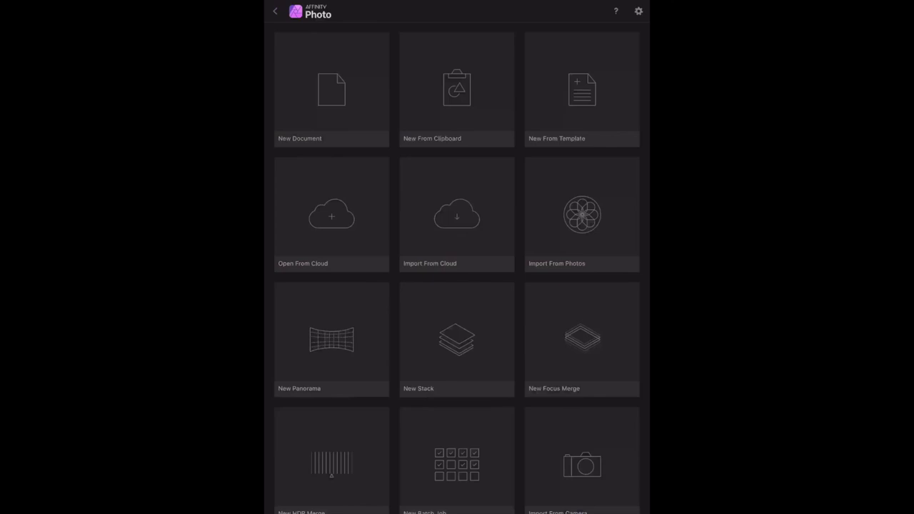
Choose Import From Photos and open the Snakes album.
left_click(582, 214)
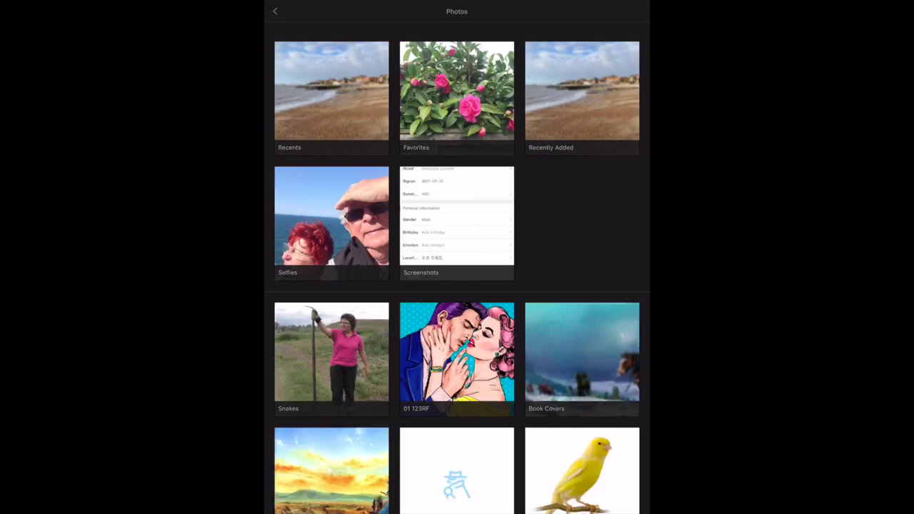
left_click(331, 354)
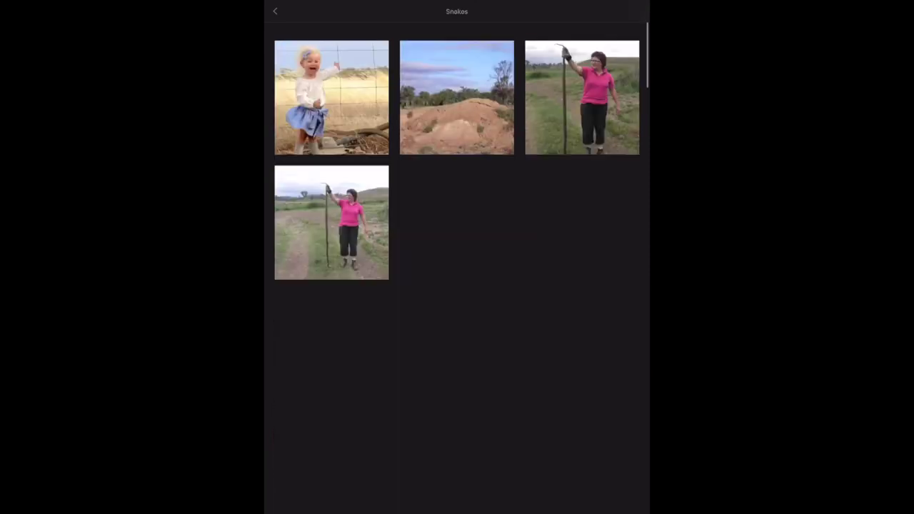